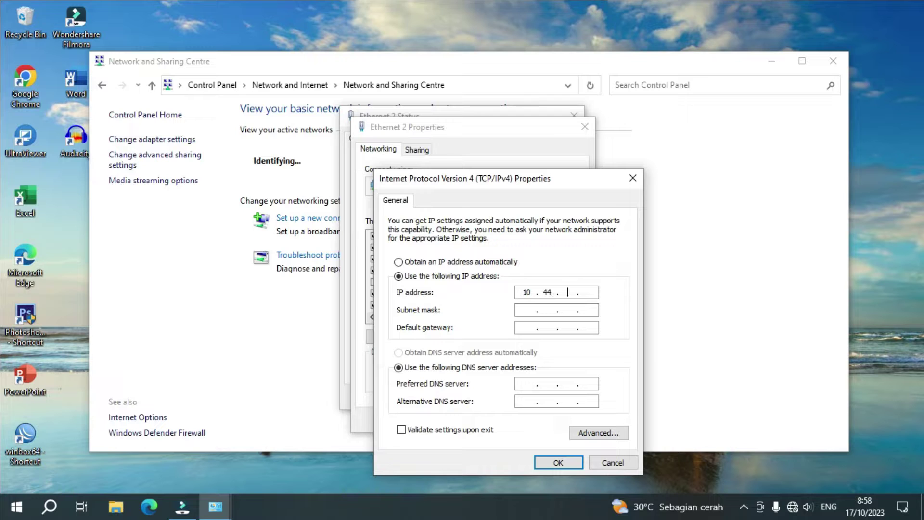
# Fill in the 255.0.0.0 subnet mask for 10.44.77.1, confirm, and close the Ethernet 2 windows
pyautogui.click(527, 310)
pyautogui.click(558, 462)
pyautogui.click(517, 420)
pyautogui.click(554, 453)
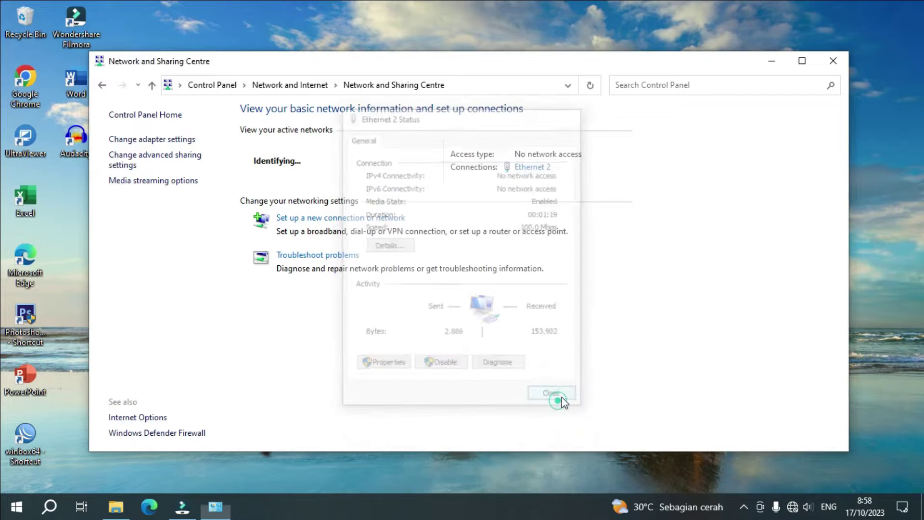
# Load 10.44.77.200 in Edge and dismiss the Secure Network promotion and default-password alert
pyautogui.click(149, 507)
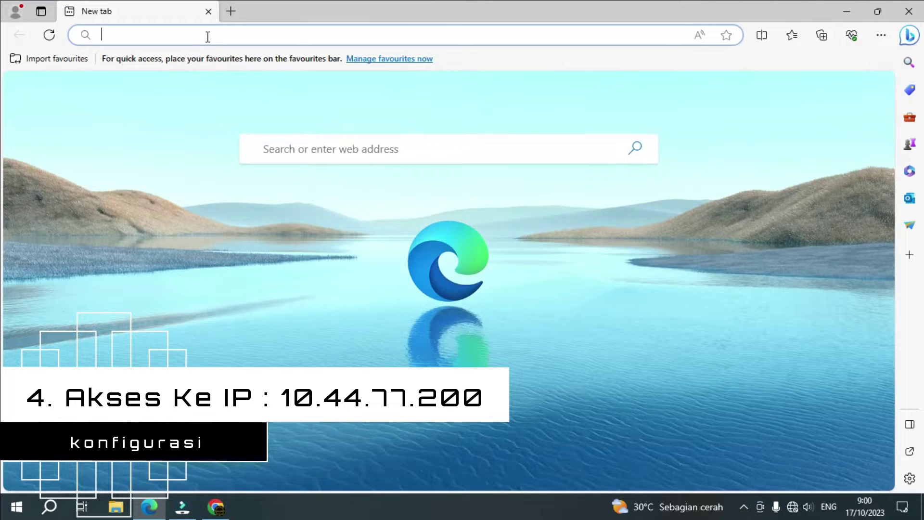
pyautogui.write('10.44')
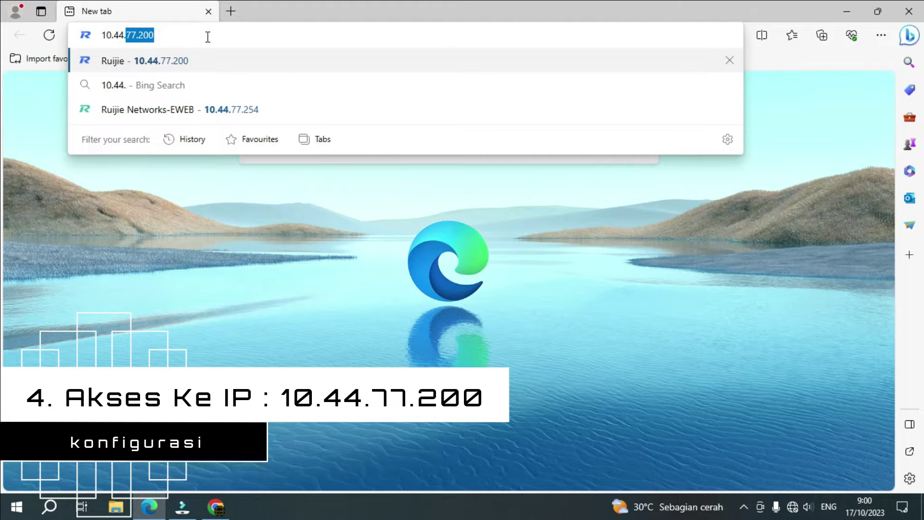
pyautogui.write('.77.200')
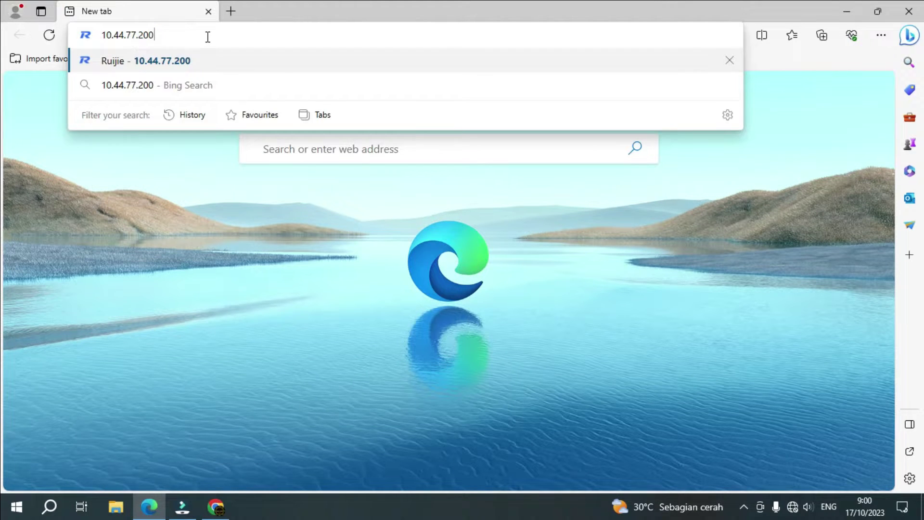
pyautogui.press('Return')
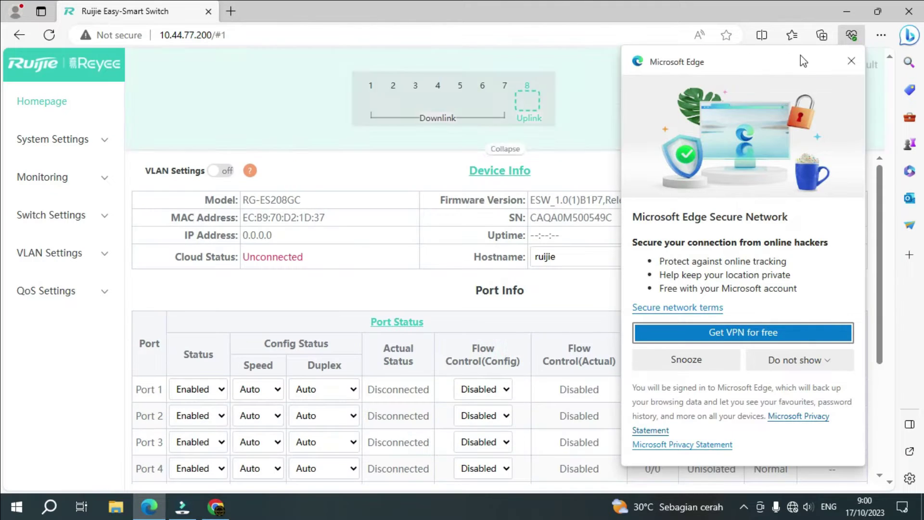
pyautogui.click(851, 61)
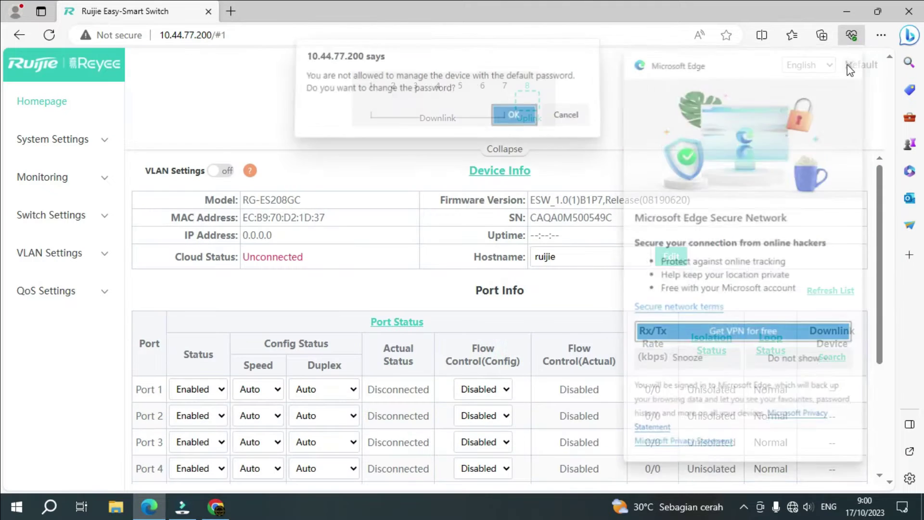
pyautogui.click(567, 125)
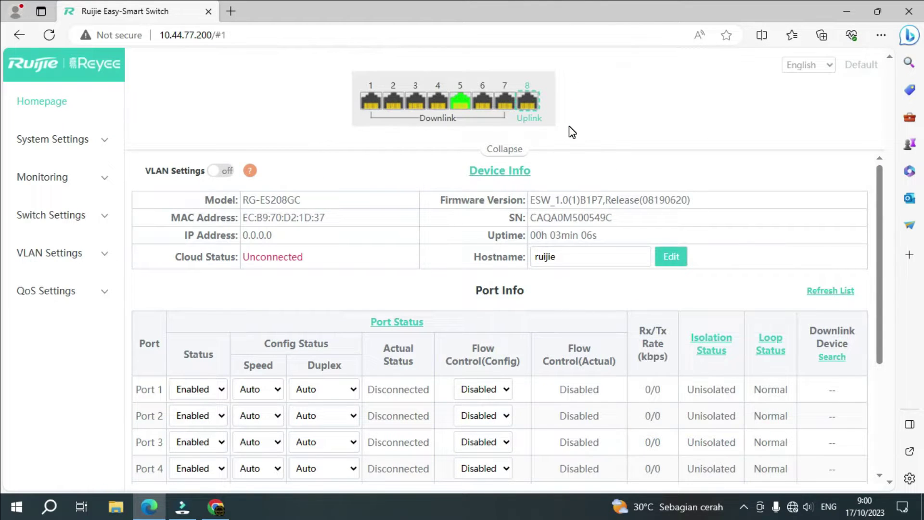
# Enter and confirm a new admin account password, save it, and accept re-login
pyautogui.write('ad')
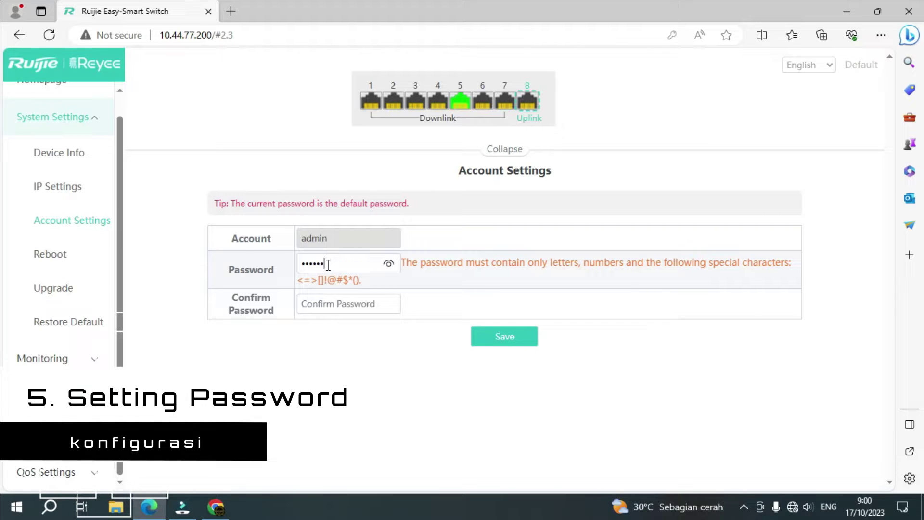
pyautogui.write('a')
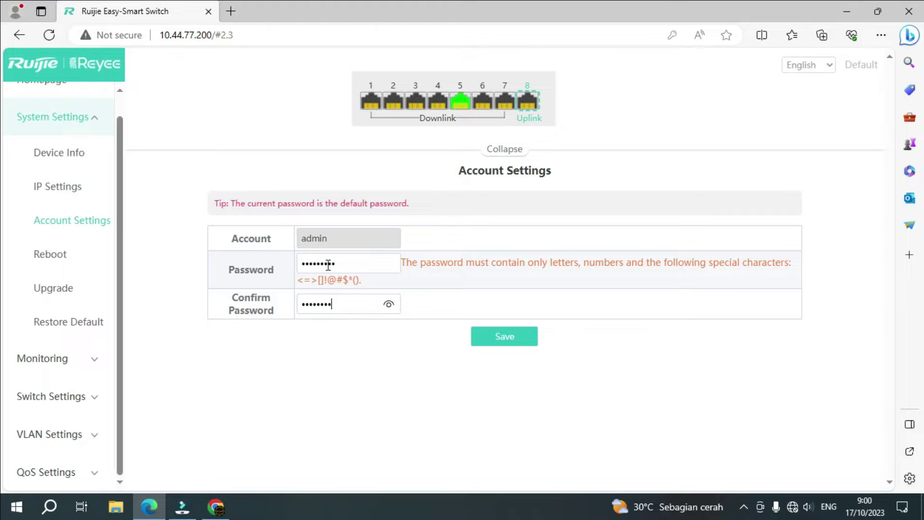
pyautogui.click(390, 305)
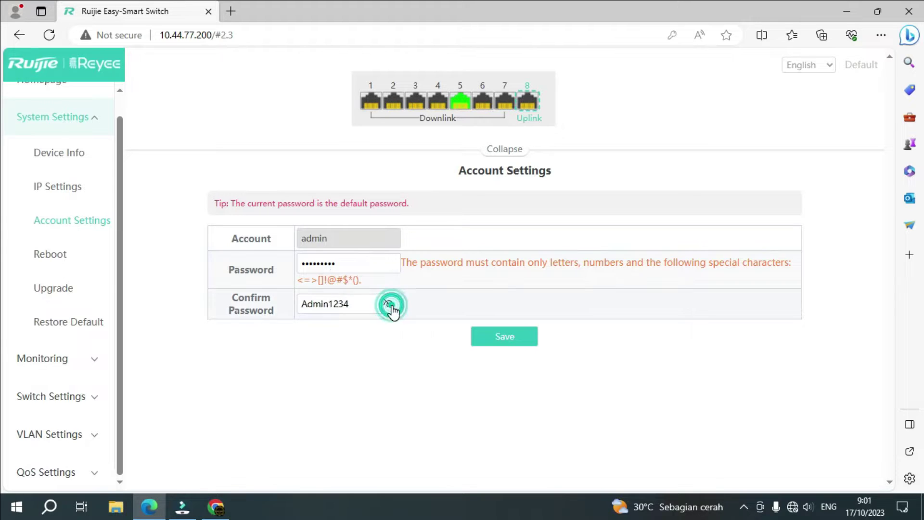
pyautogui.click(513, 336)
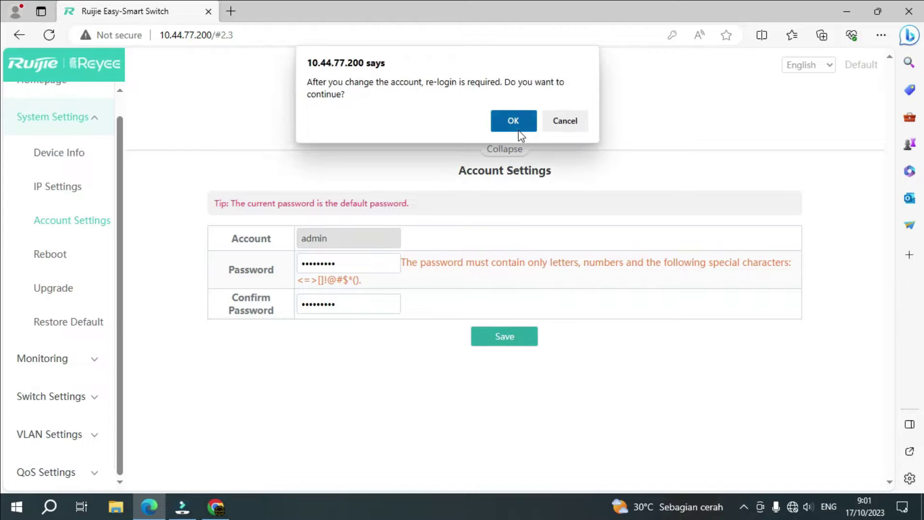
pyautogui.click(513, 121)
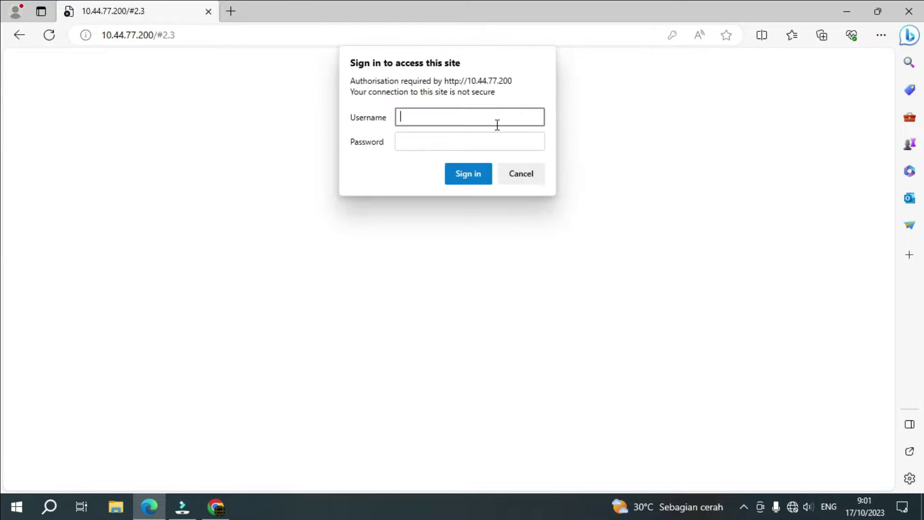
# Sign back in as admin and return to the switch homepage
pyautogui.write('admin')
pyautogui.press('Tab')
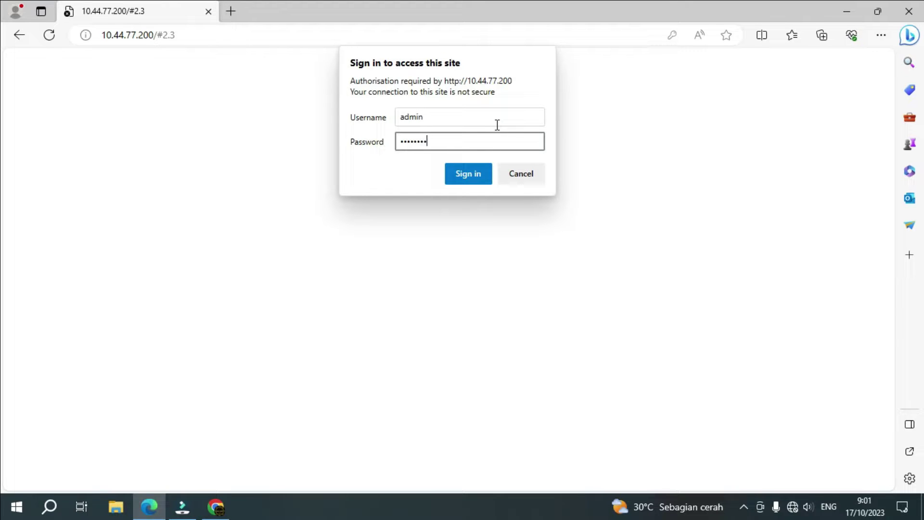
pyautogui.press('Return')
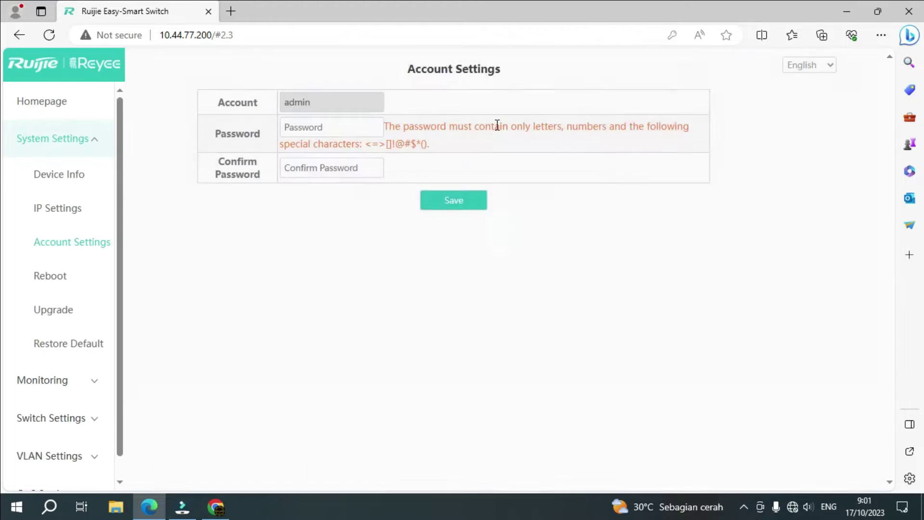
pyautogui.click(68, 105)
pyautogui.scroll(-3, 363, 198)
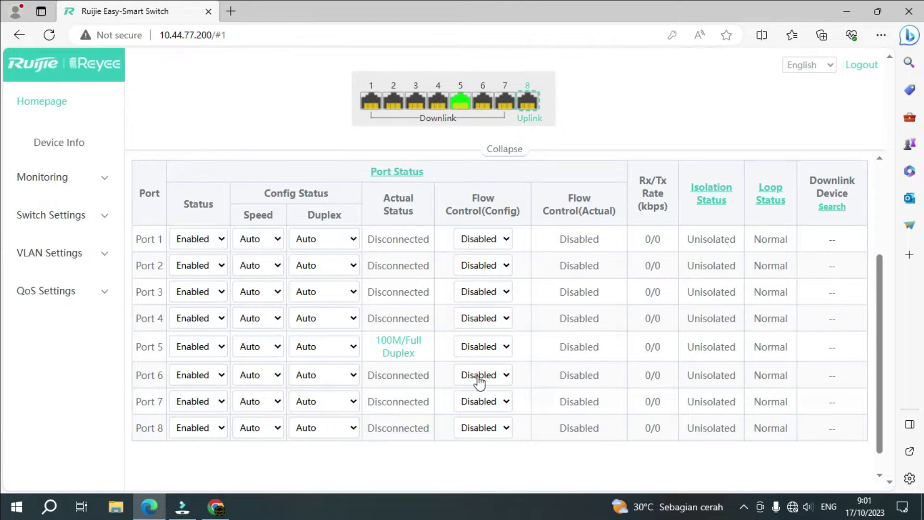
pyautogui.scroll(1, 471, 360)
pyautogui.scroll(2, 470, 359)
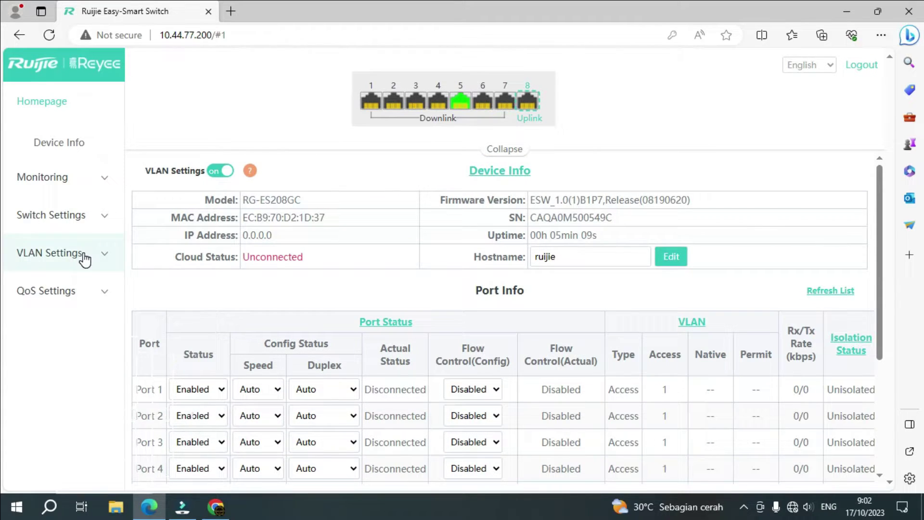
# On the VLAN Members page, add VLANs 2, 3 and 4
pyautogui.click(85, 260)
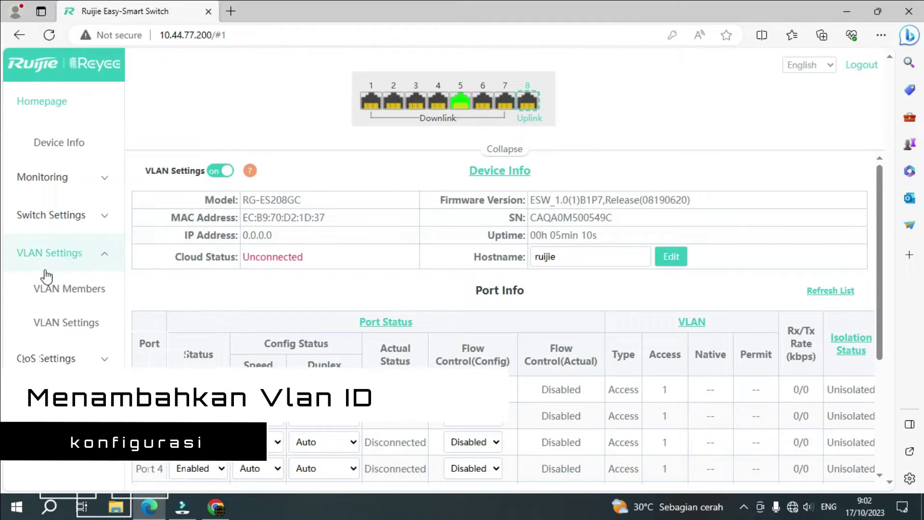
pyautogui.click(79, 291)
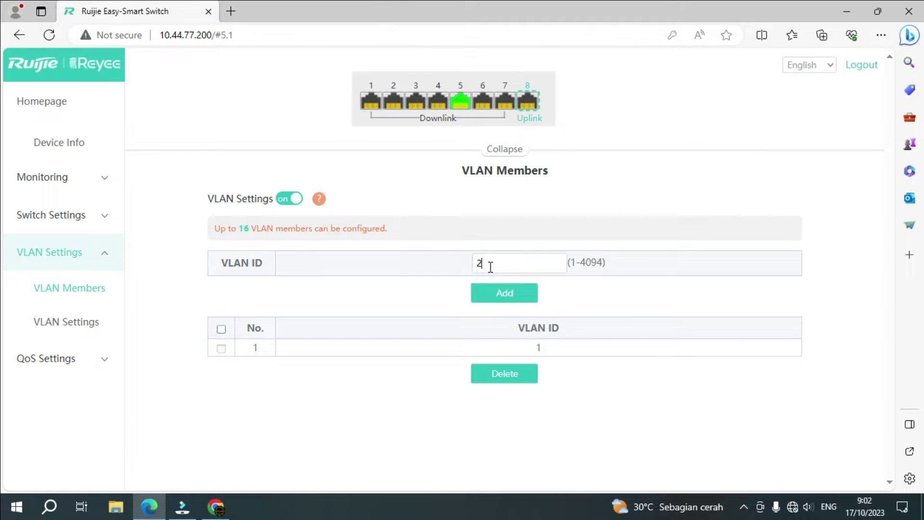
pyautogui.click(510, 293)
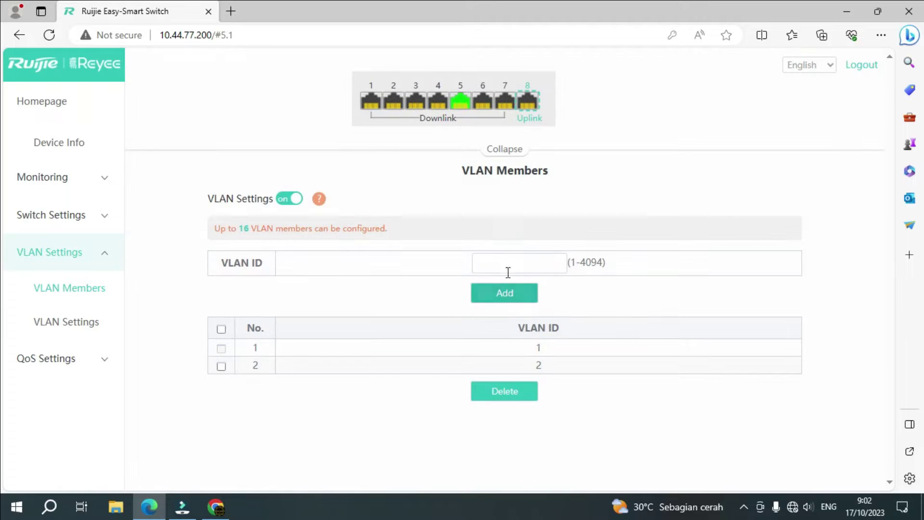
pyautogui.click(507, 270)
pyautogui.write('3')
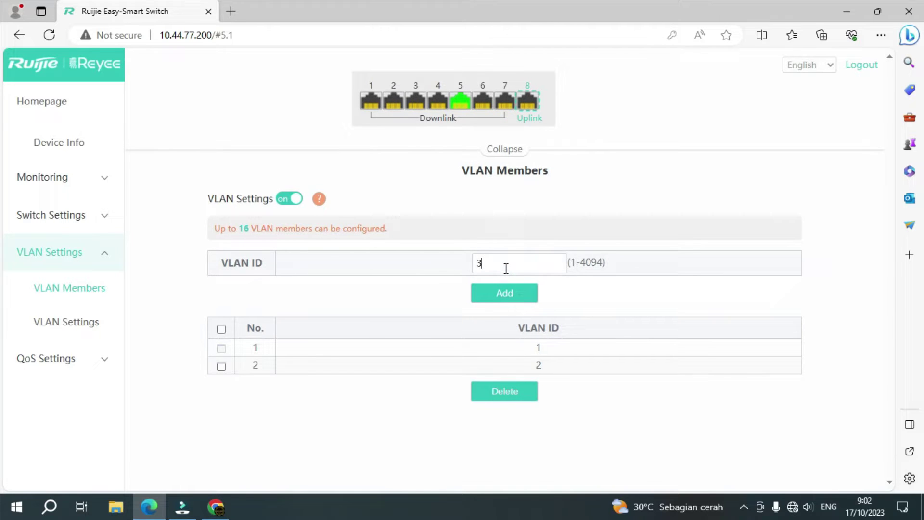
pyautogui.click(501, 294)
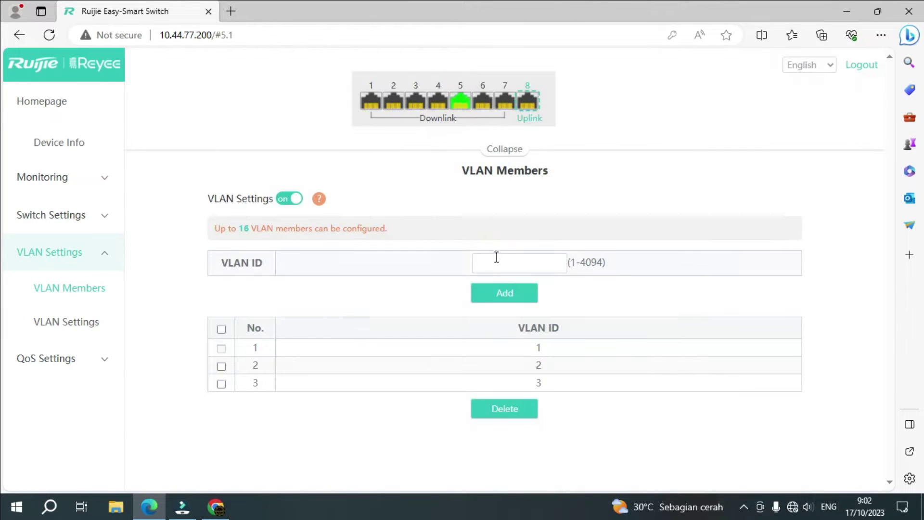
pyautogui.click(496, 256)
pyautogui.write('4')
pyautogui.click(518, 291)
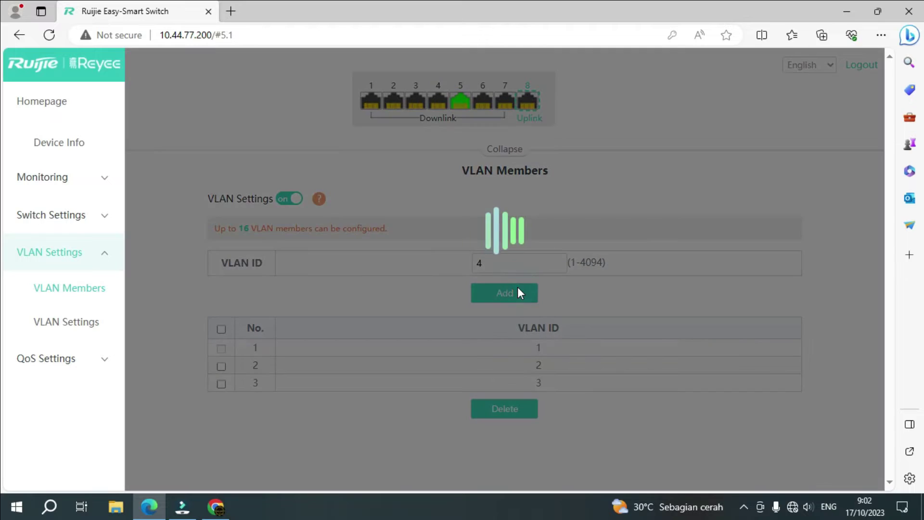
# Add VLANs 5, 6, 7 and 8 to the VLAN member list
pyautogui.click(505, 265)
pyautogui.write('5')
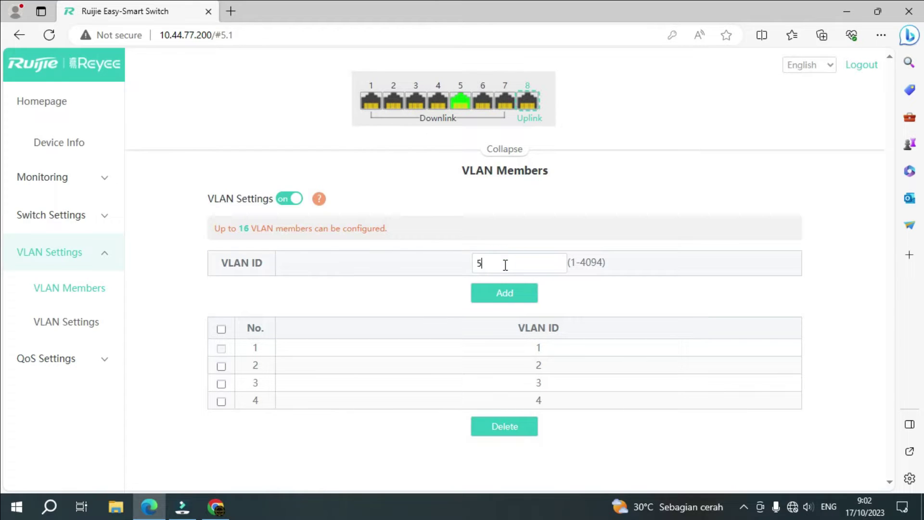
pyautogui.click(487, 298)
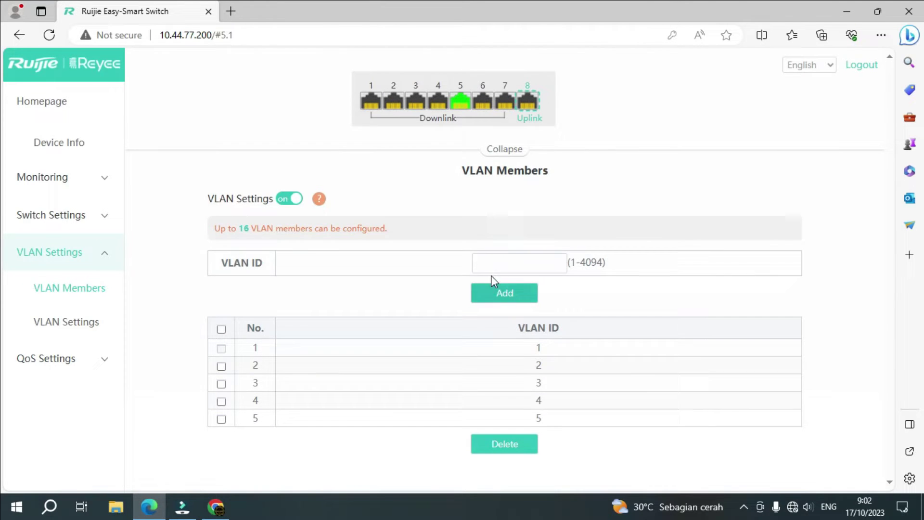
pyautogui.click(492, 264)
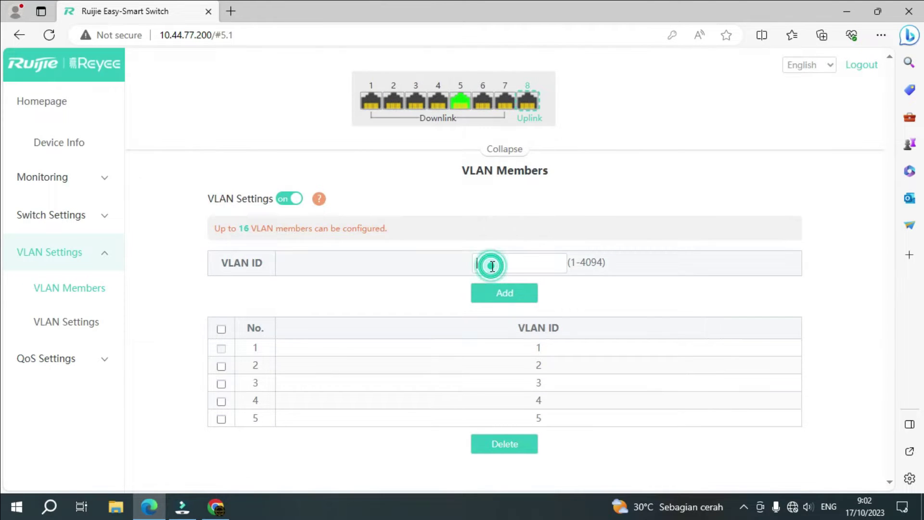
pyautogui.write('6')
pyautogui.click(497, 285)
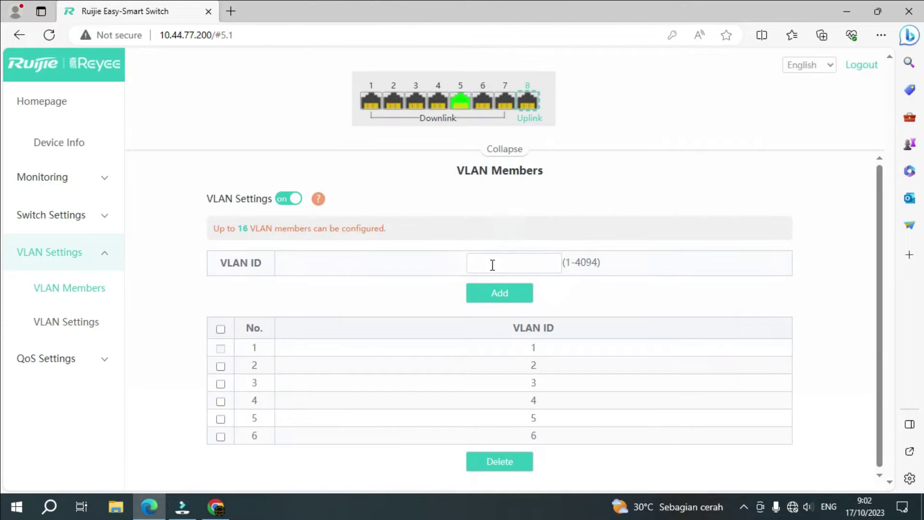
pyautogui.click(492, 264)
pyautogui.write('7')
pyautogui.click(497, 295)
pyautogui.click(494, 267)
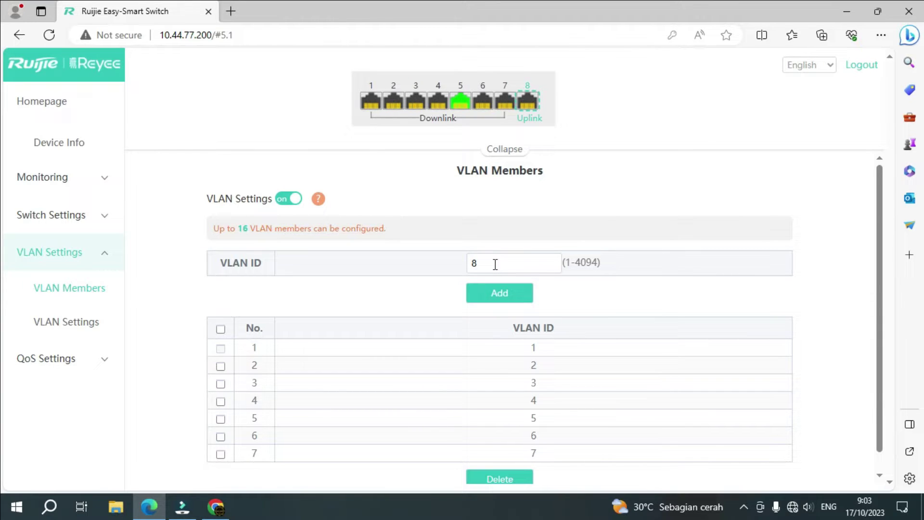
pyautogui.click(497, 294)
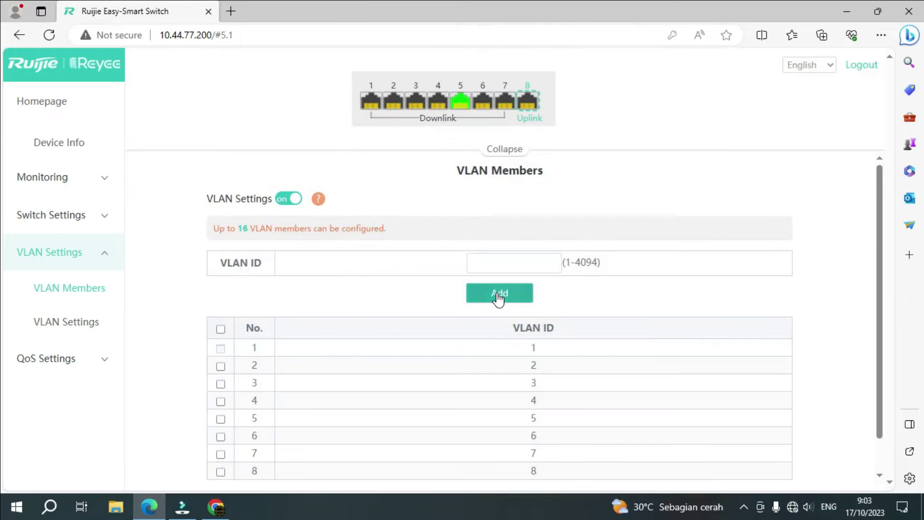
pyautogui.scroll(-1, 497, 298)
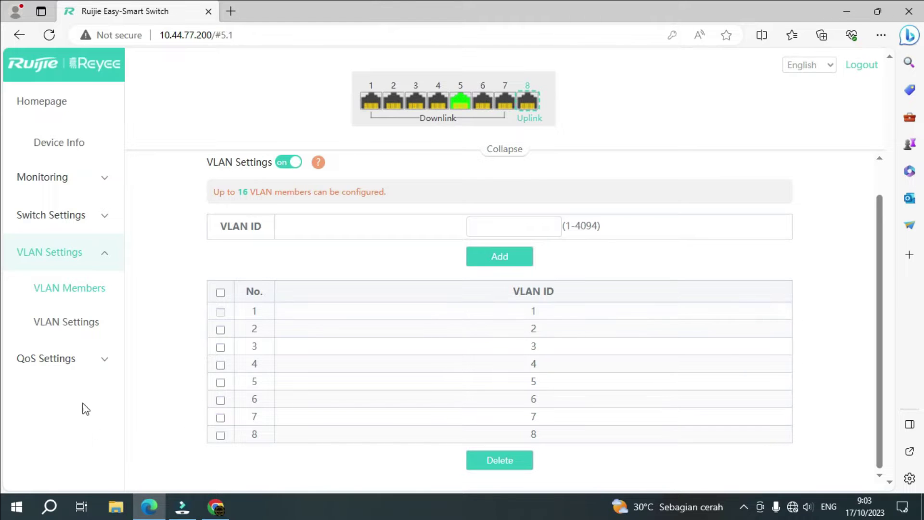
pyautogui.click(81, 330)
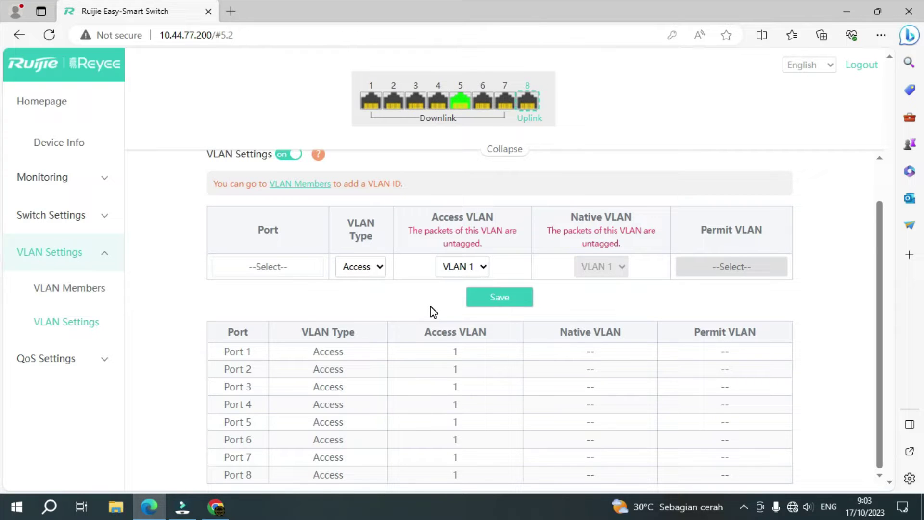
# Make Port 1 a trunk with native VLAN 1 permitting all VLANs 1–8
pyautogui.click(270, 265)
pyautogui.click(239, 310)
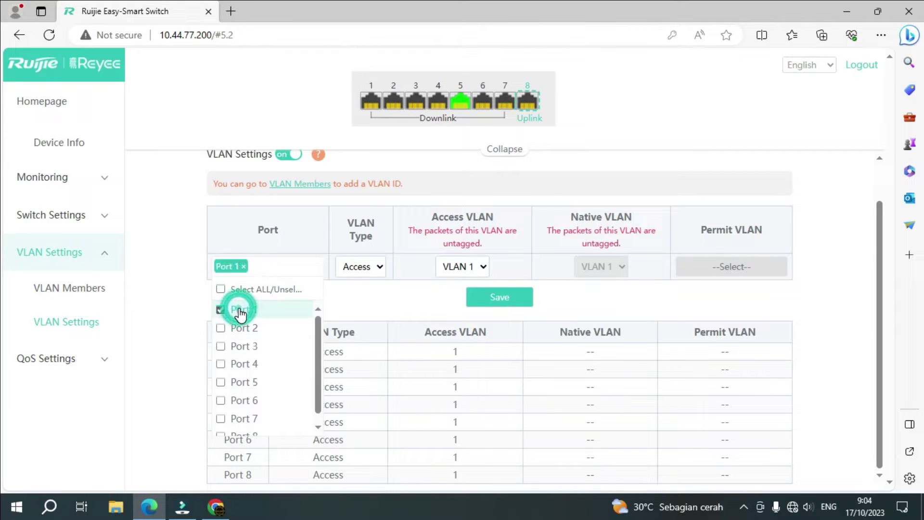
pyautogui.click(372, 264)
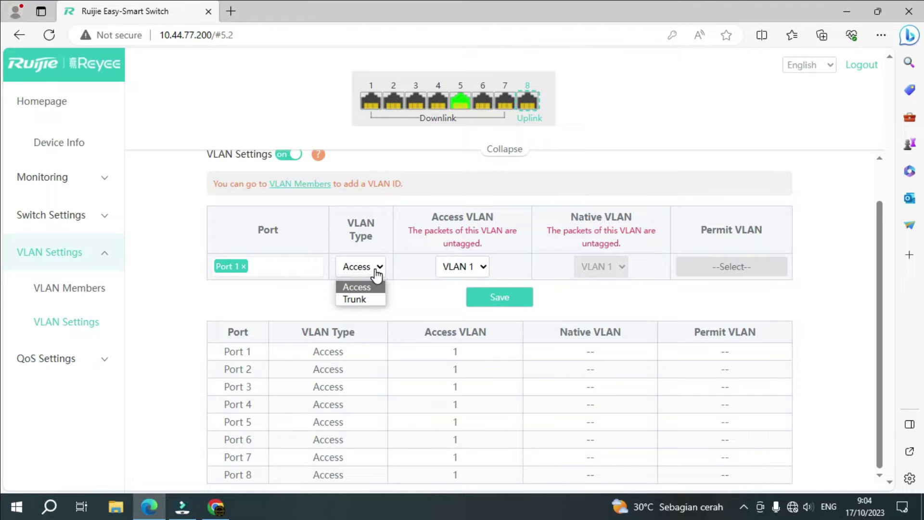
pyautogui.click(361, 299)
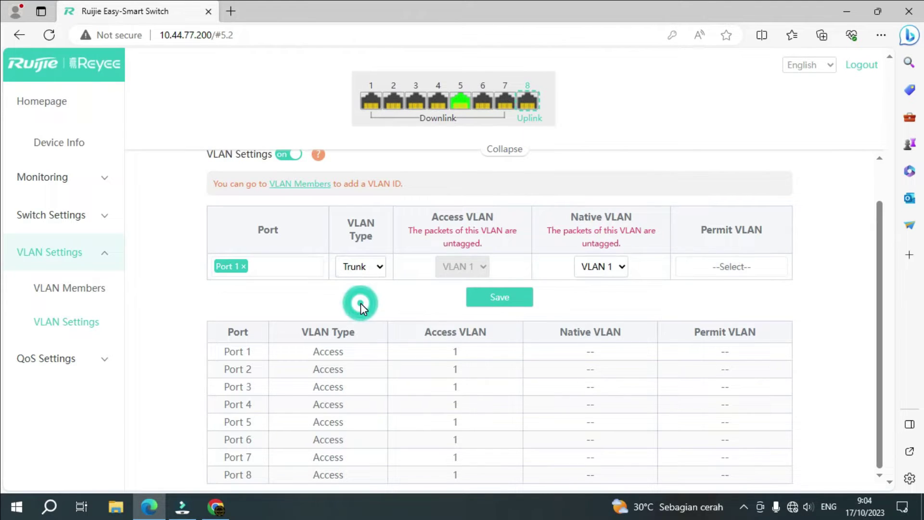
pyautogui.click(617, 264)
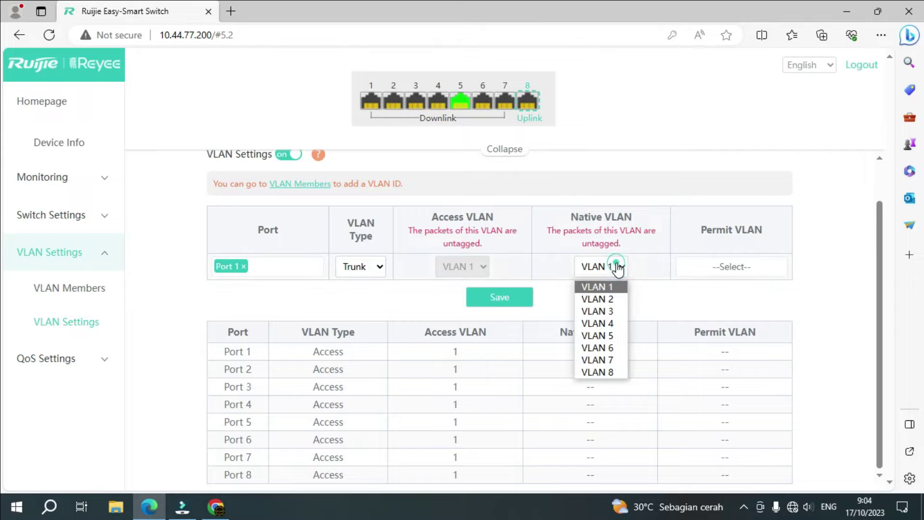
pyautogui.click(597, 288)
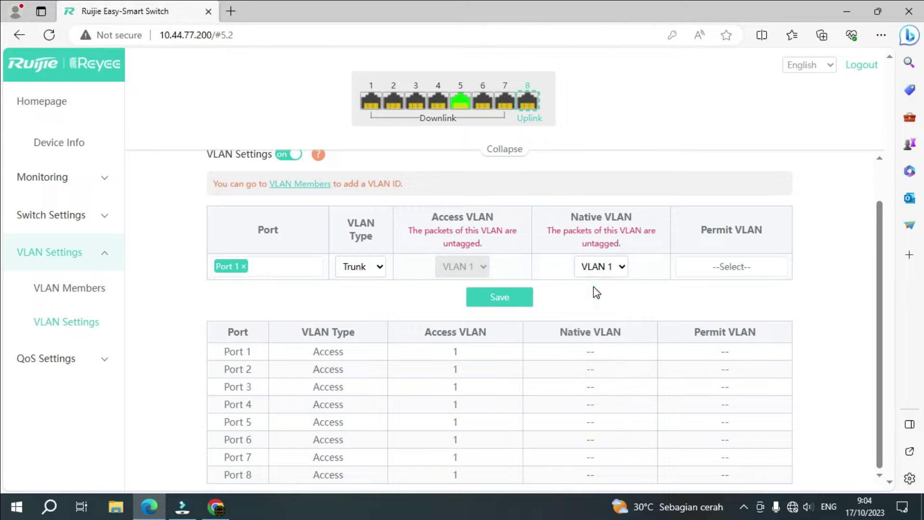
pyautogui.click(732, 267)
pyautogui.click(688, 290)
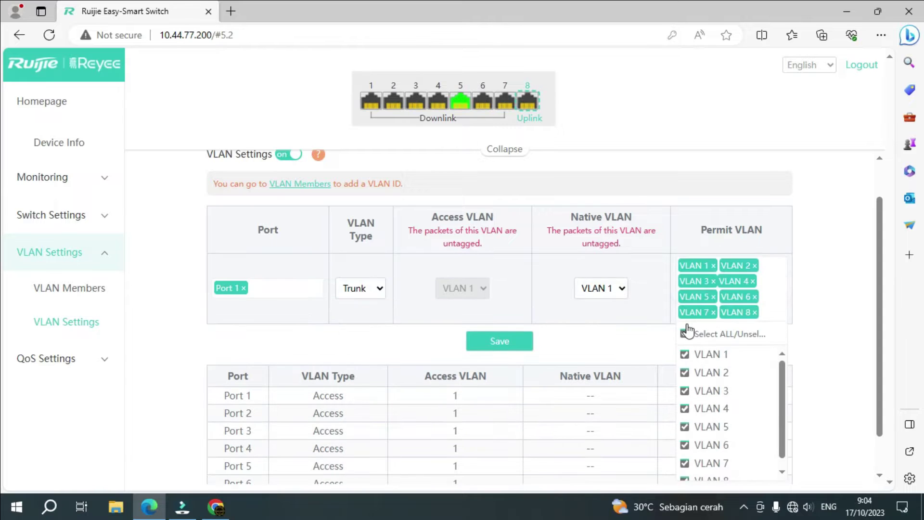
pyautogui.click(489, 347)
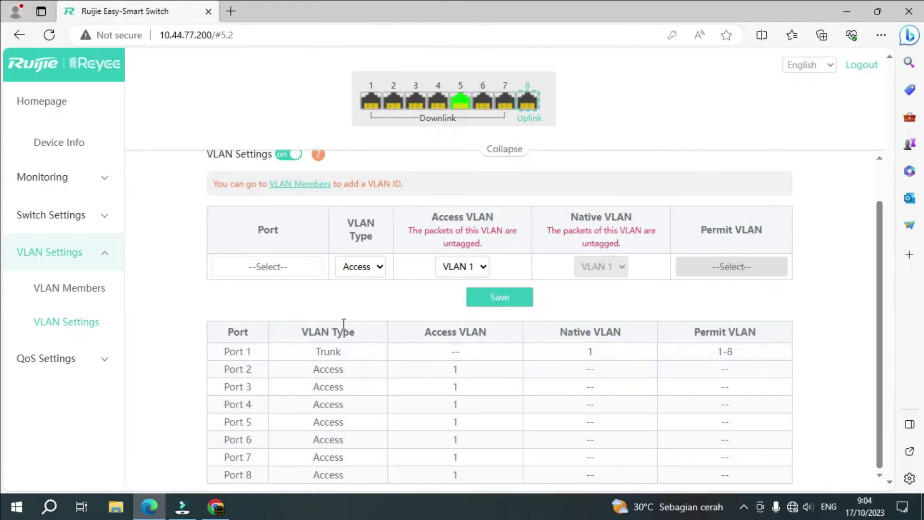
# Make Port 2 a trunk with native VLAN 2 permitting VLANs 1 and 2
pyautogui.click(290, 270)
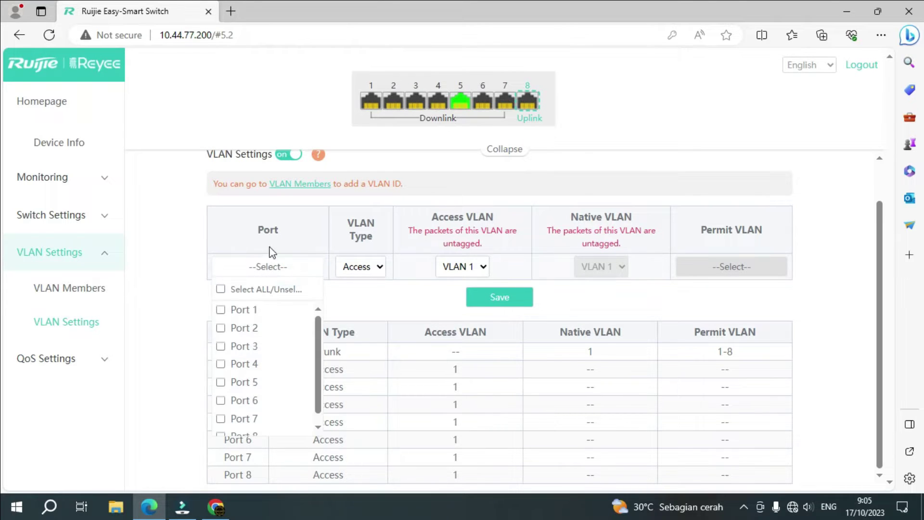
pyautogui.click(240, 329)
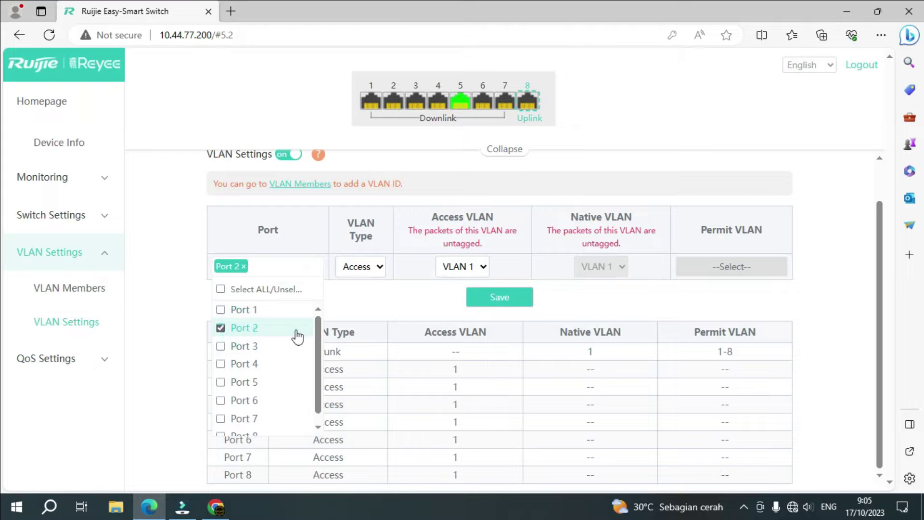
pyautogui.click(366, 270)
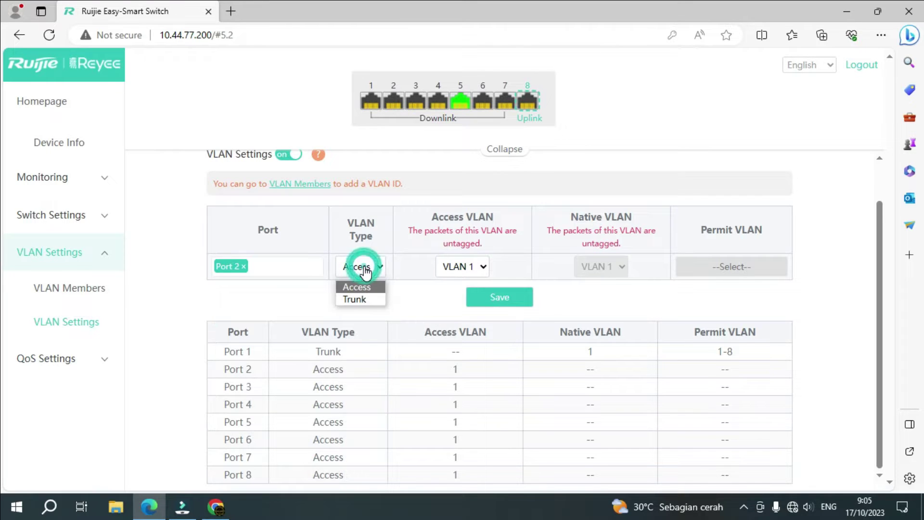
pyautogui.click(356, 300)
pyautogui.click(610, 266)
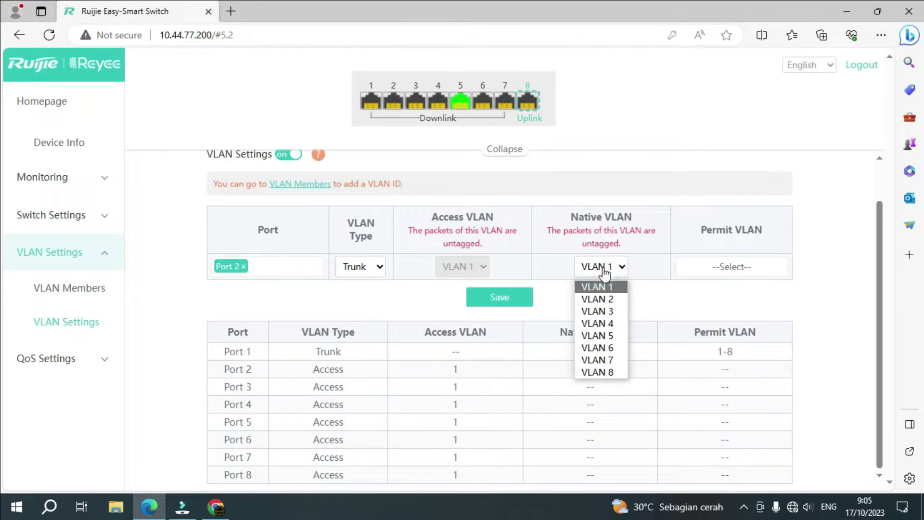
pyautogui.click(615, 300)
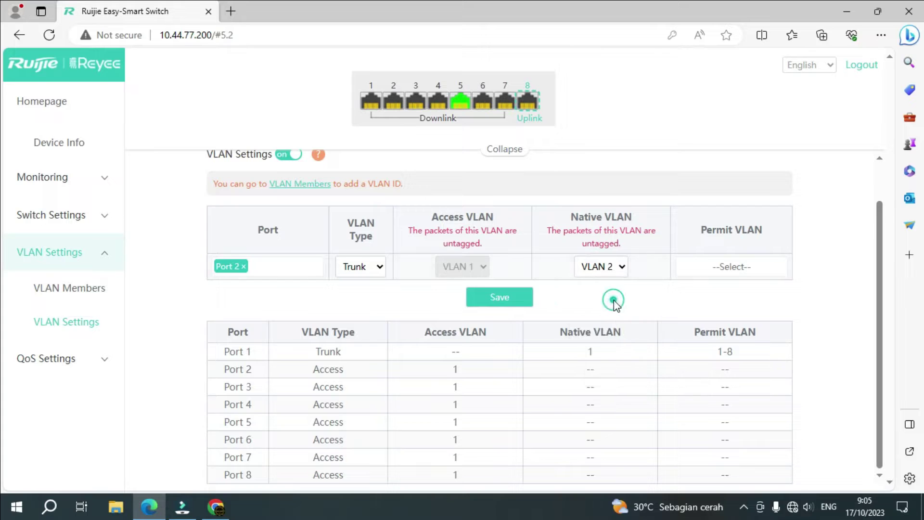
pyautogui.click(755, 274)
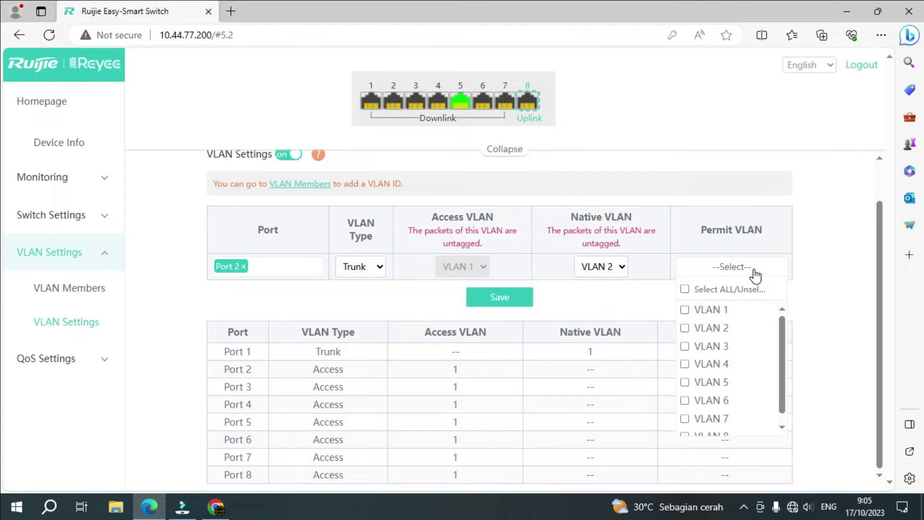
pyautogui.click(710, 310)
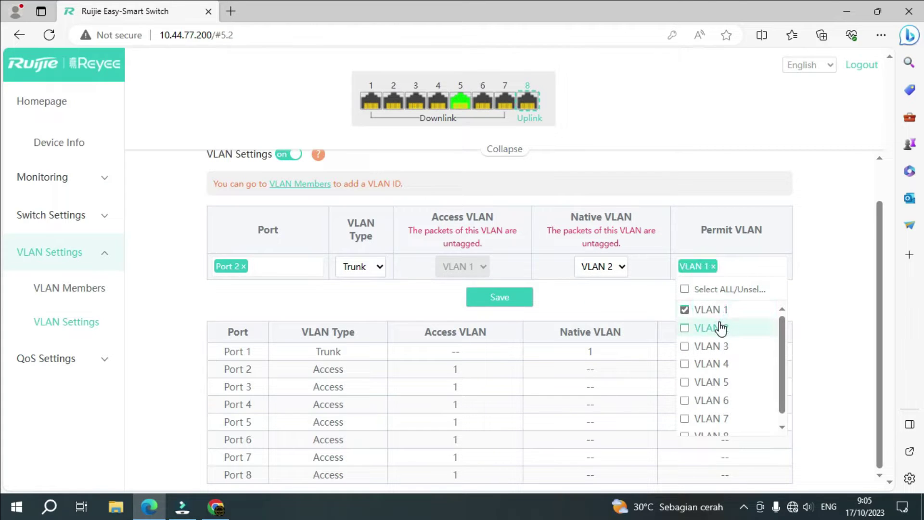
pyautogui.click(721, 328)
pyautogui.click(492, 306)
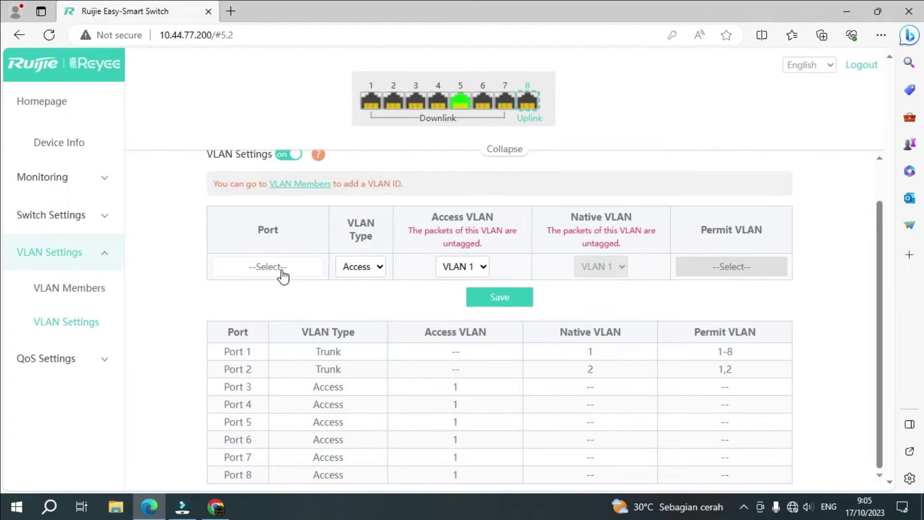
# Make Port 3 a trunk with native VLAN 3 permitting VLANs 1 and 3
pyautogui.click(283, 272)
pyautogui.click(245, 346)
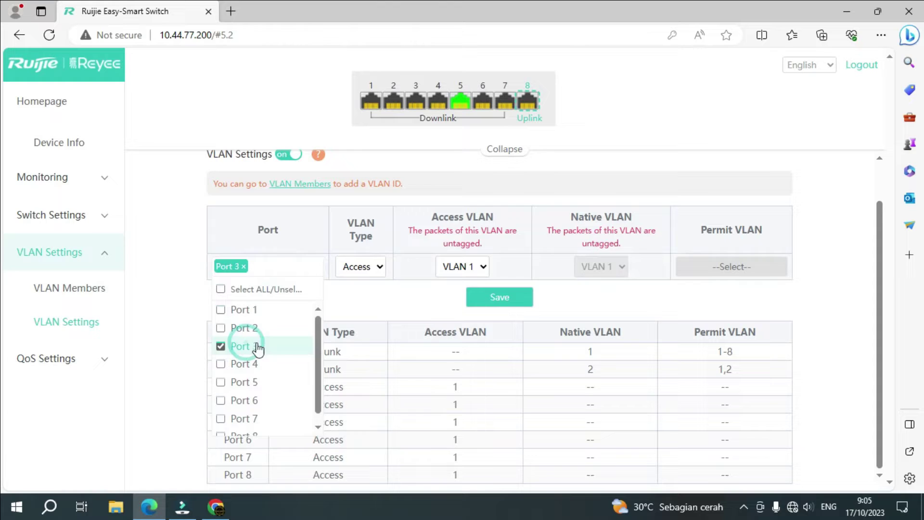
pyautogui.click(375, 269)
pyautogui.click(359, 302)
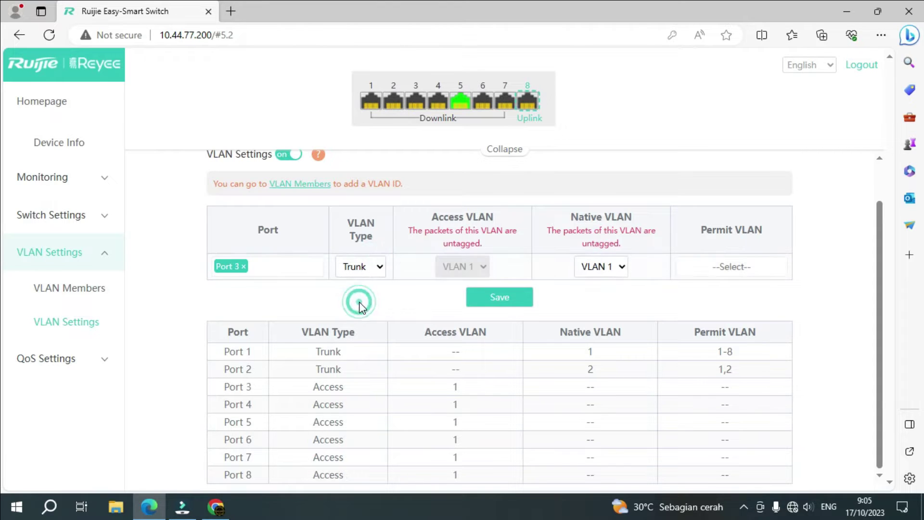
pyautogui.click(601, 267)
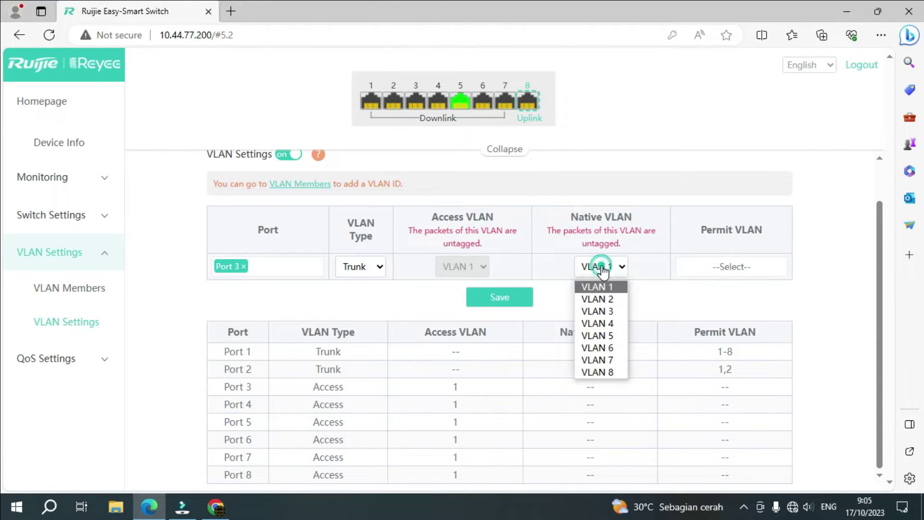
pyautogui.click(608, 313)
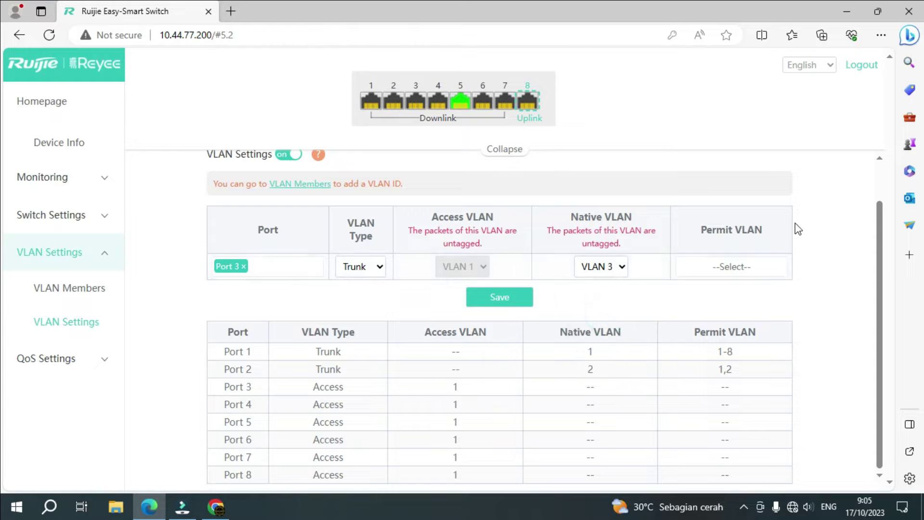
pyautogui.click(722, 266)
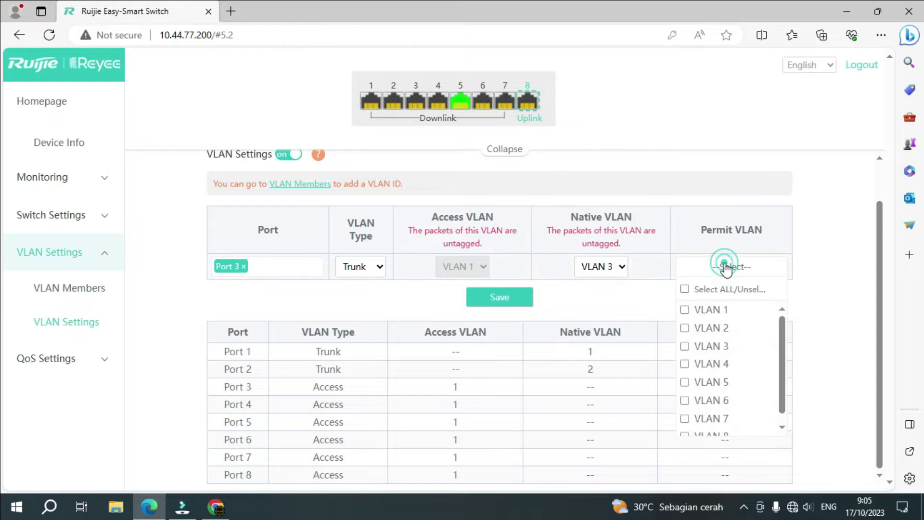
pyautogui.click(720, 312)
pyautogui.click(694, 346)
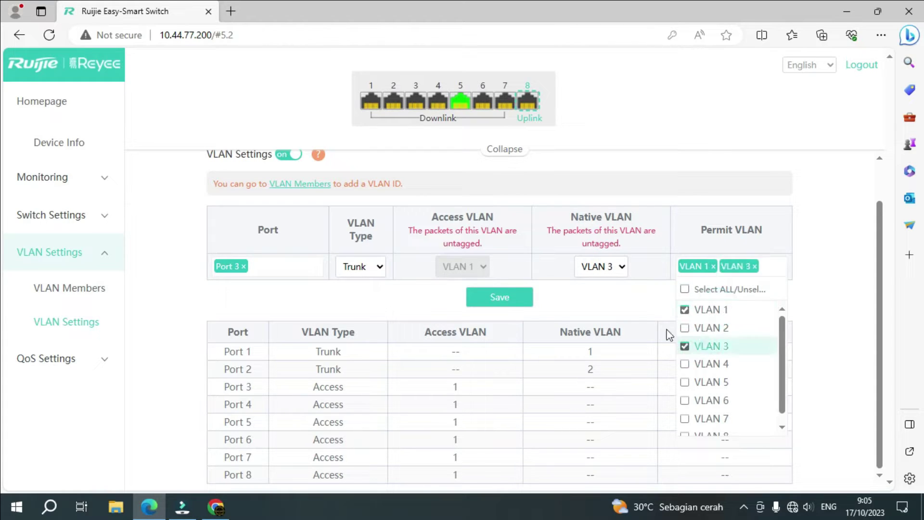
pyautogui.click(491, 299)
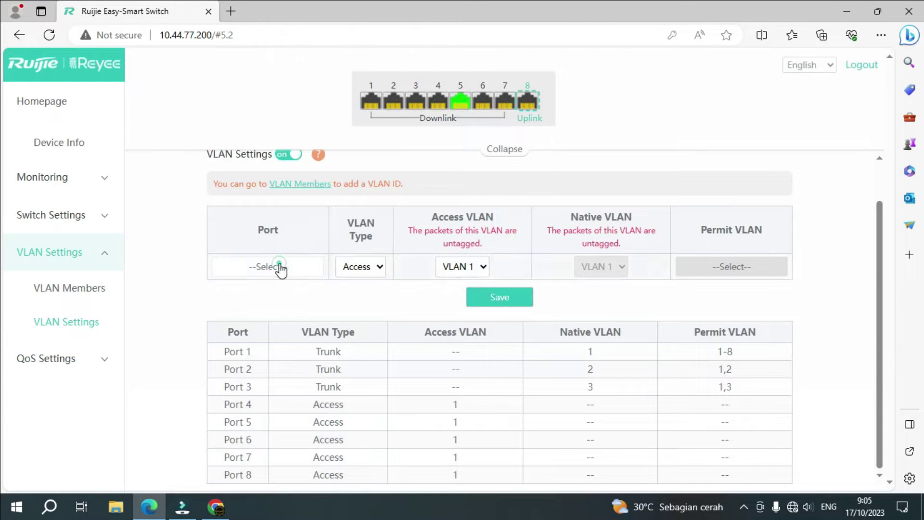
# Make Port 4 a trunk with native VLAN 4 permitting VLANs 1 and 4
pyautogui.click(282, 269)
pyautogui.click(255, 365)
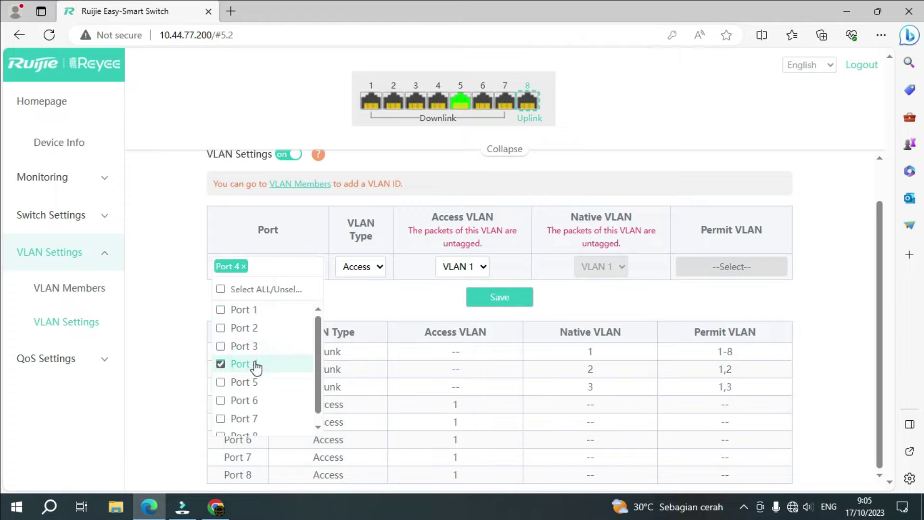
pyautogui.click(374, 267)
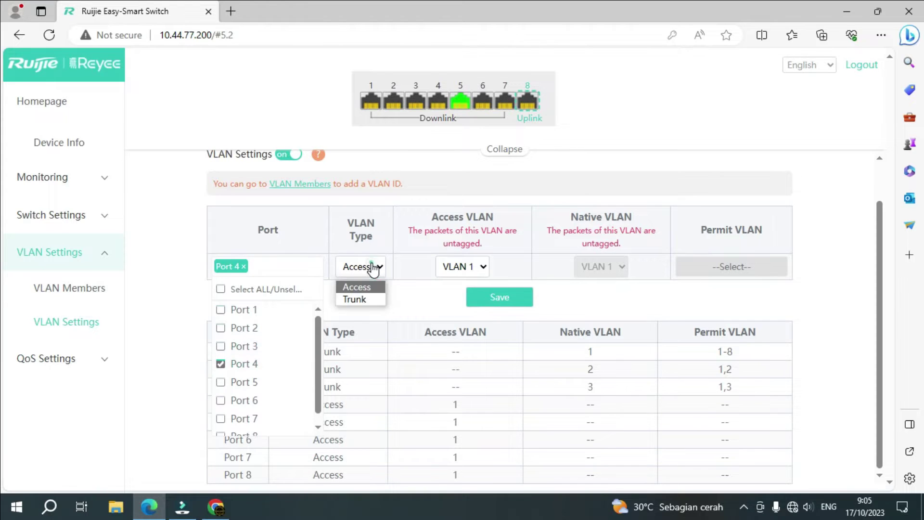
pyautogui.click(358, 299)
pyautogui.click(606, 269)
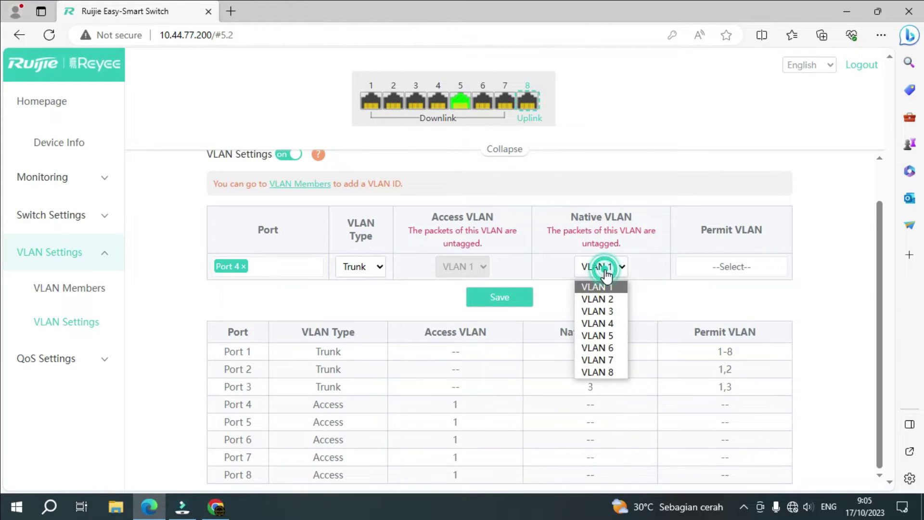
pyautogui.click(597, 323)
pyautogui.click(753, 267)
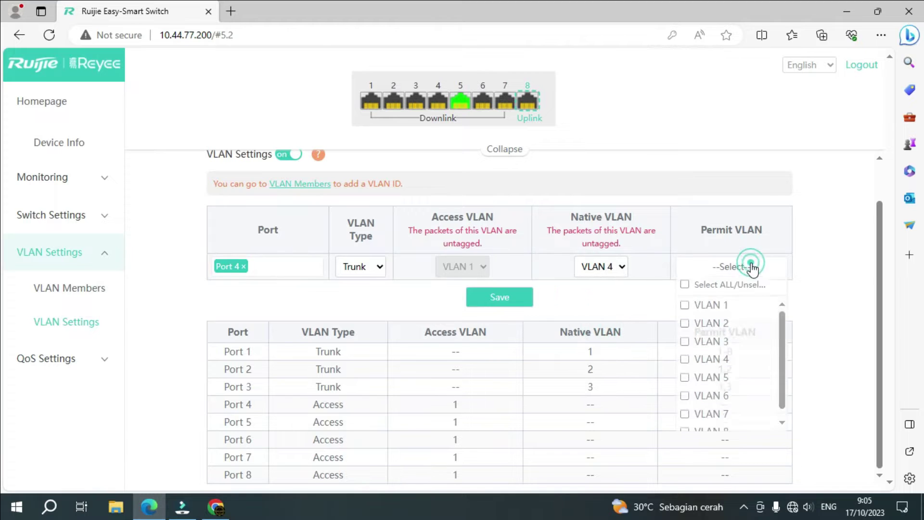
pyautogui.click(717, 308)
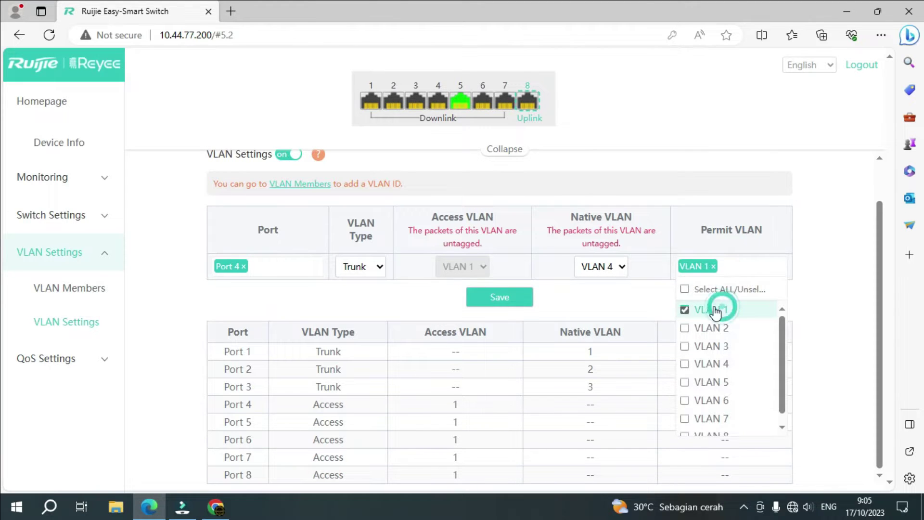
pyautogui.click(685, 364)
pyautogui.click(521, 301)
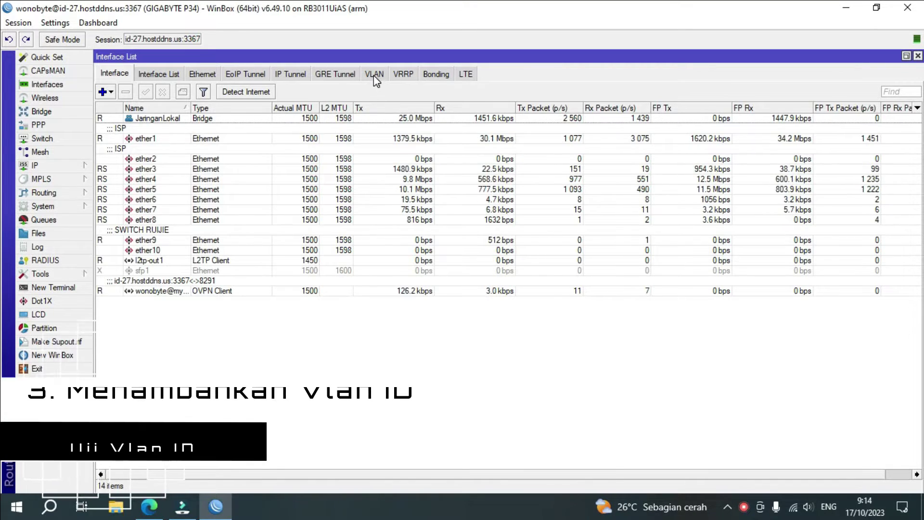
# Create VLAN interface vlan1 on ether9 with VLAN ID 1
pyautogui.click(373, 75)
pyautogui.click(104, 94)
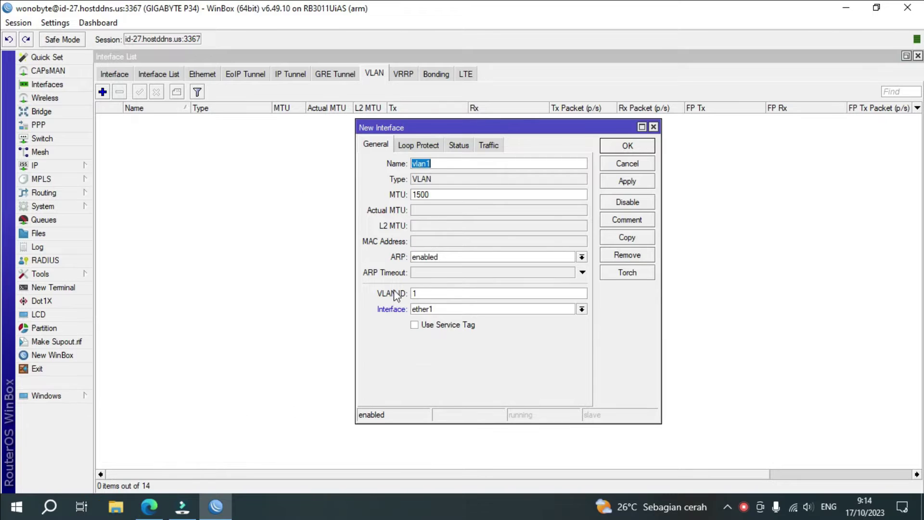
pyautogui.click(437, 313)
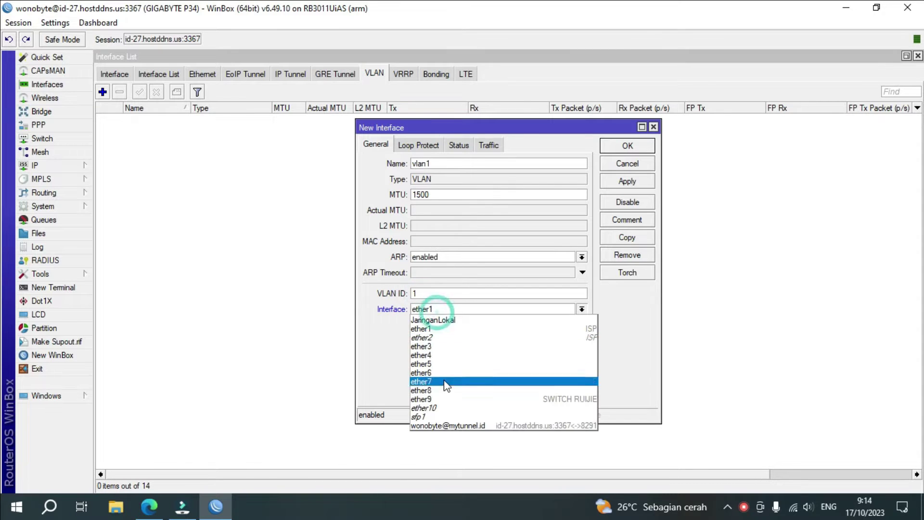
pyautogui.click(445, 401)
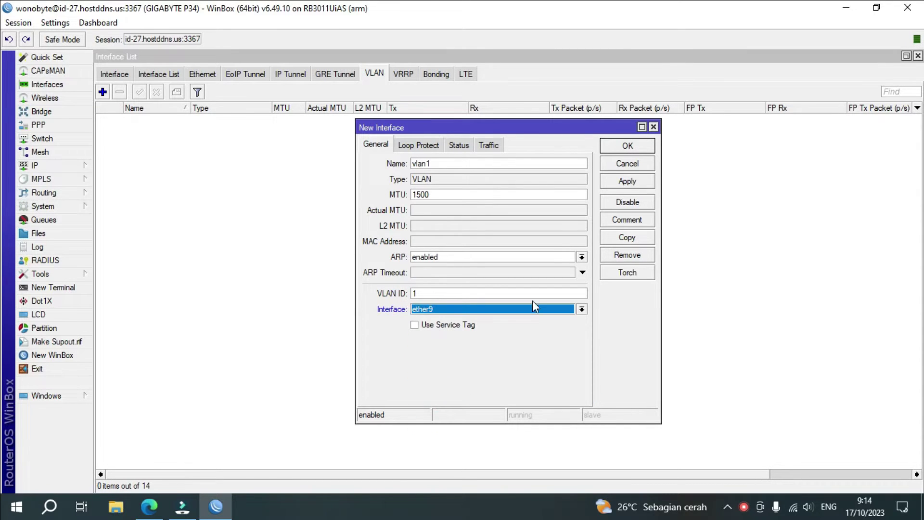
pyautogui.click(608, 178)
# Copy vlan1 to create vlan2, vlan3 and vlan4 with VLAN IDs 2–4, closing each dialog
pyautogui.click(638, 237)
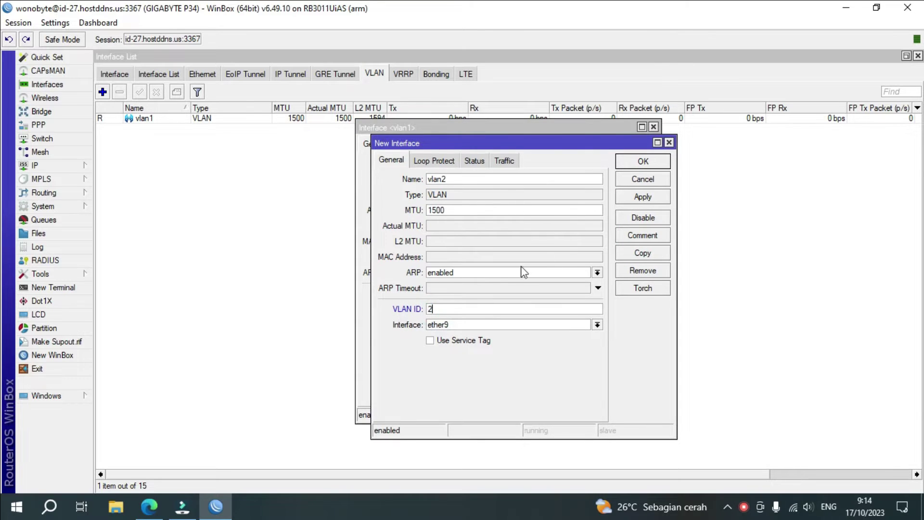
pyautogui.click(635, 195)
pyautogui.click(641, 255)
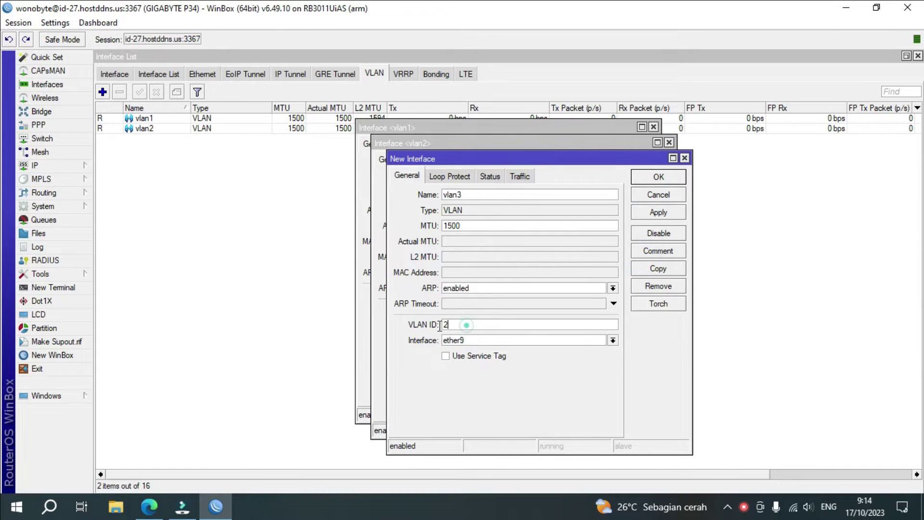
pyautogui.press('BackSpace')
pyautogui.write('3')
pyautogui.click(658, 268)
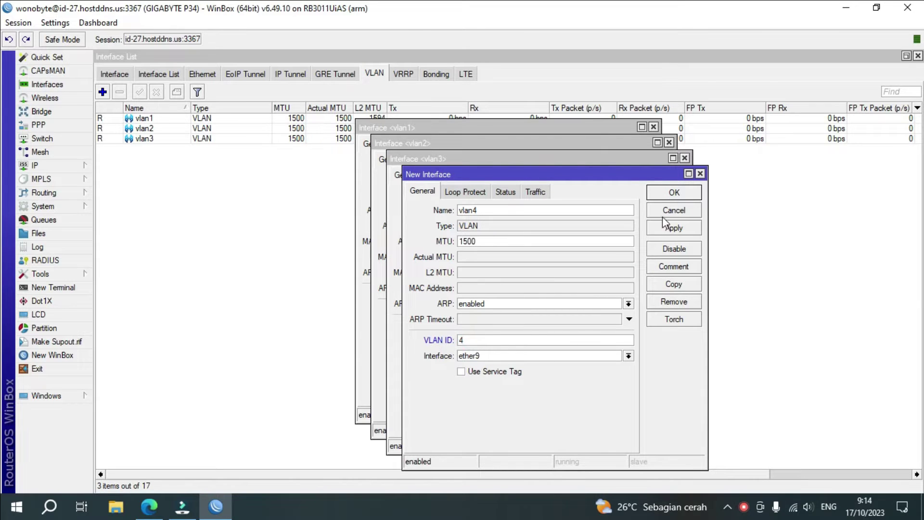
pyautogui.click(675, 192)
pyautogui.click(658, 170)
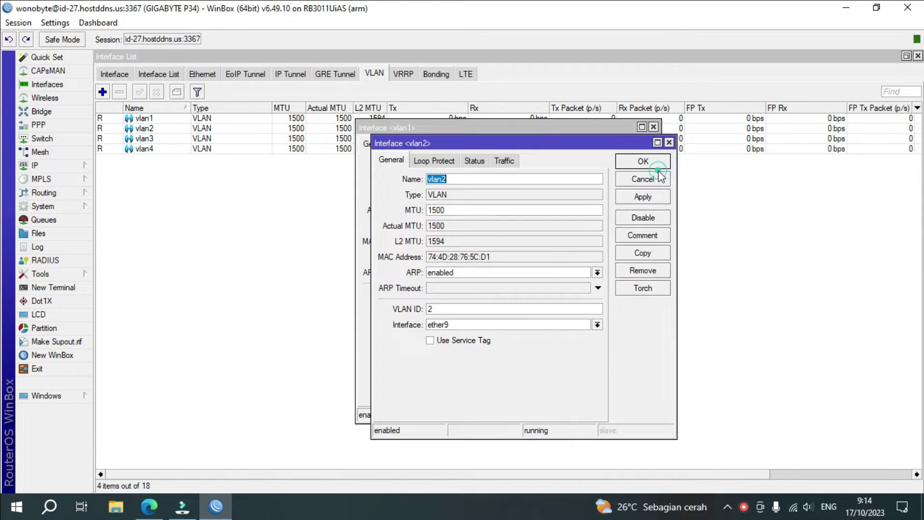
pyautogui.click(660, 173)
pyautogui.click(635, 147)
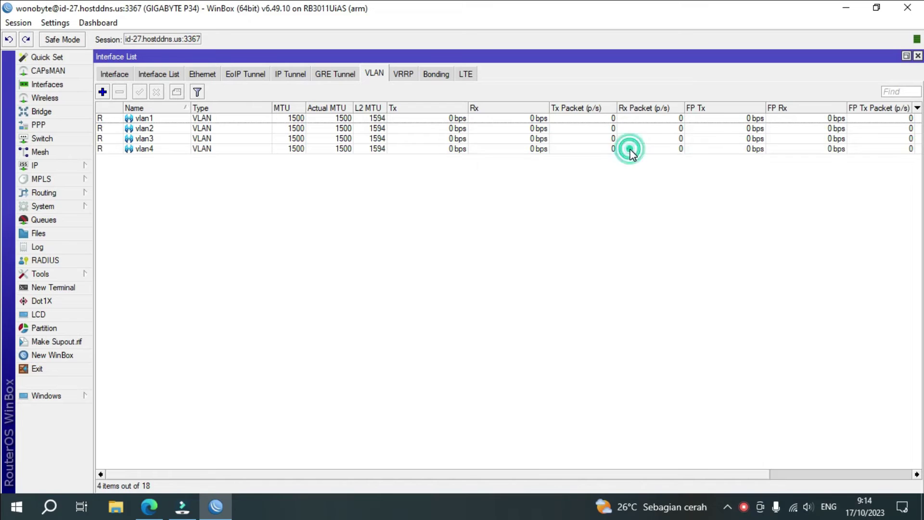
# Review the new vlan1–vlan4 entries in the VLAN and full interface lists
pyautogui.click(166, 118)
pyautogui.click(158, 127)
pyautogui.click(155, 138)
pyautogui.click(161, 148)
pyautogui.click(122, 76)
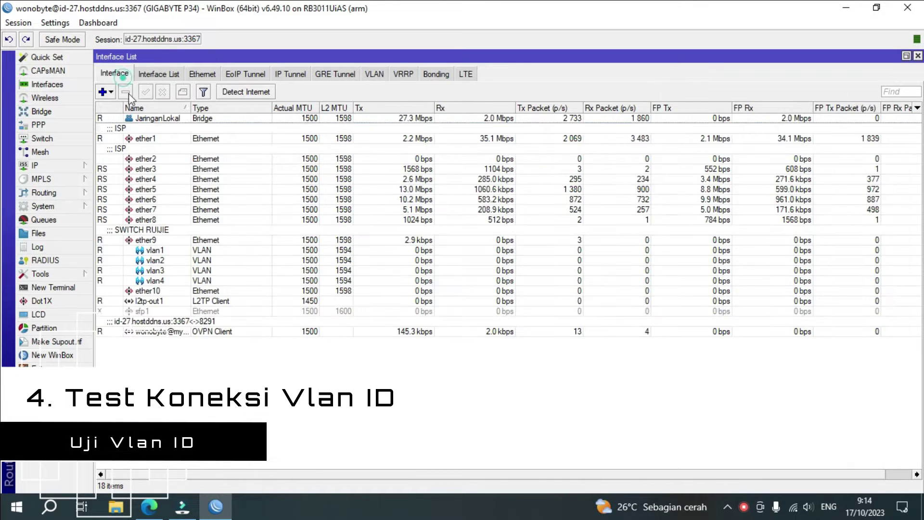
pyautogui.click(162, 250)
pyautogui.click(163, 260)
pyautogui.click(164, 271)
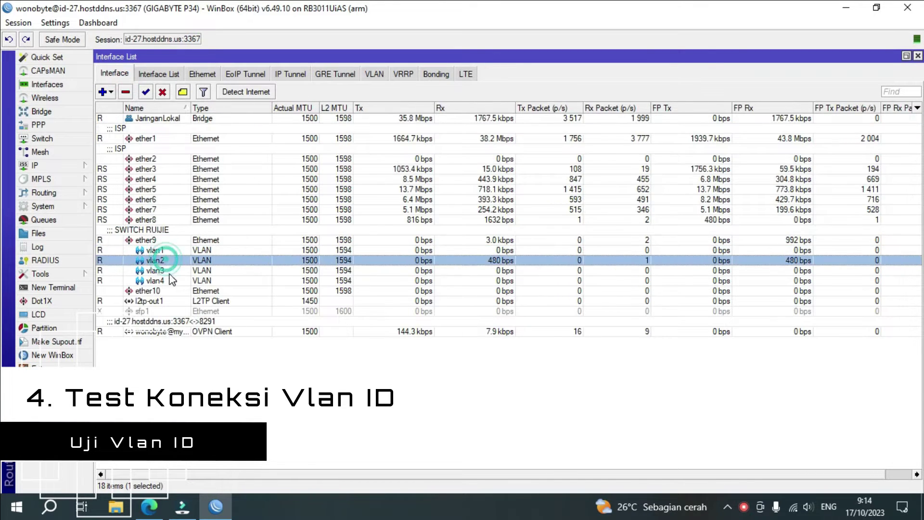
pyautogui.click(168, 281)
pyautogui.click(270, 383)
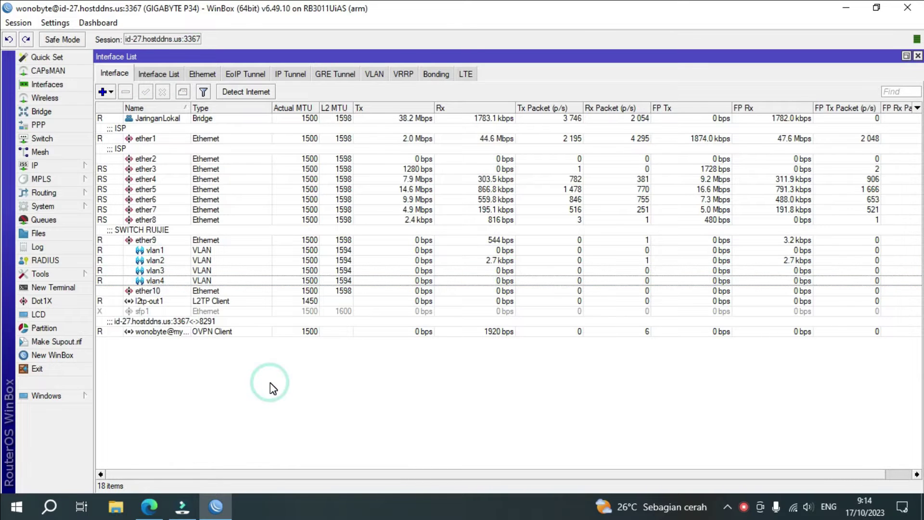
# Add a DHCP client on vlan2 with Add Default Route set to no
pyautogui.click(79, 166)
pyautogui.click(143, 201)
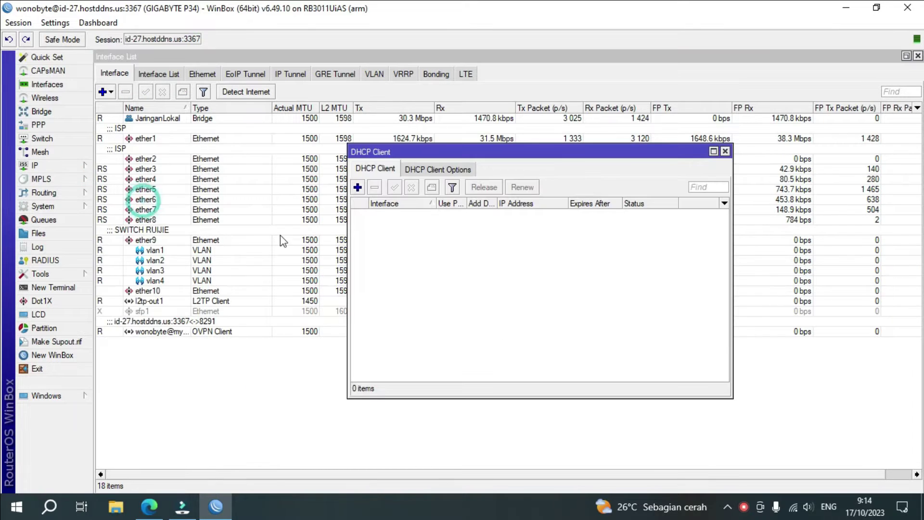
pyautogui.click(358, 188)
pyautogui.click(492, 188)
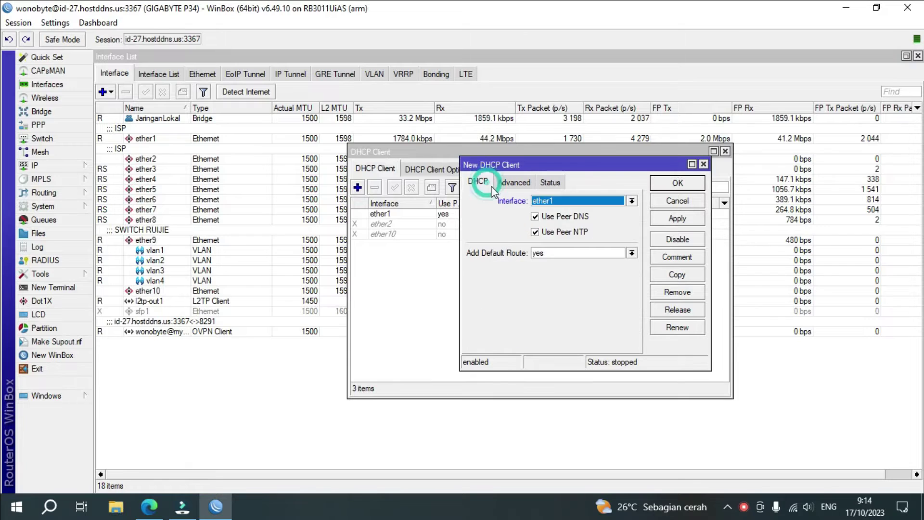
pyautogui.click(552, 203)
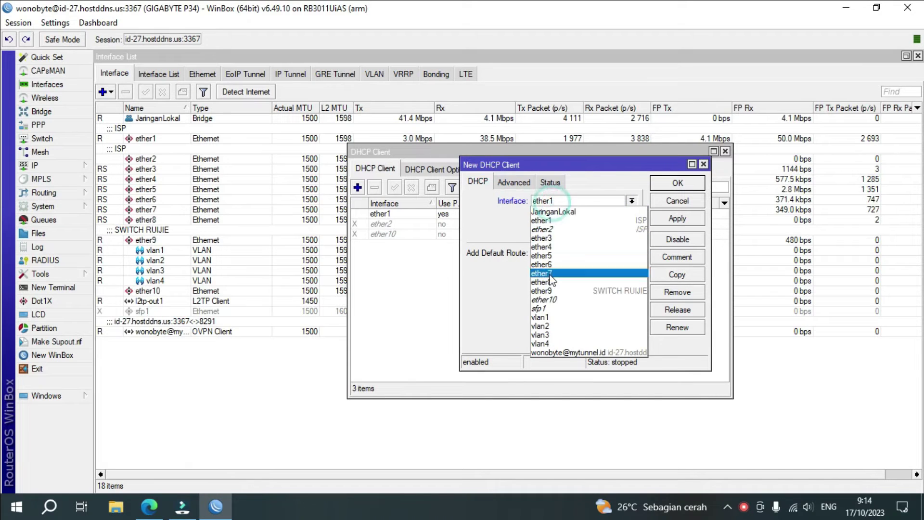
pyautogui.click(554, 326)
pyautogui.click(568, 254)
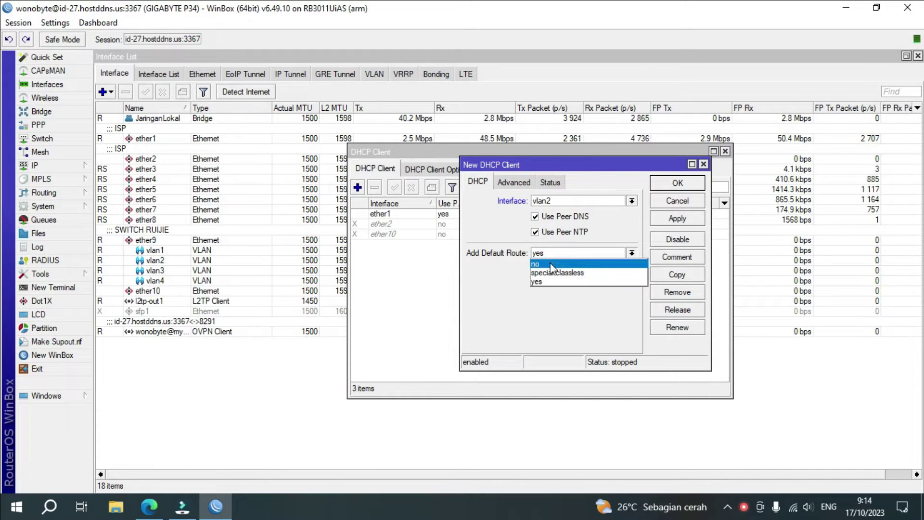
pyautogui.click(560, 261)
pyautogui.click(674, 185)
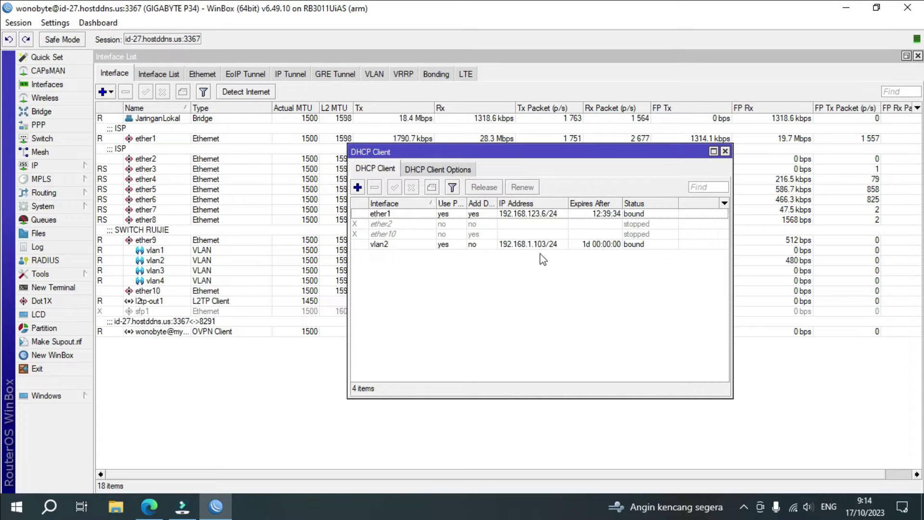
# Check the vlan2 client's status shows bound with address 192.168.1.103/24
pyautogui.doubleClick(540, 245)
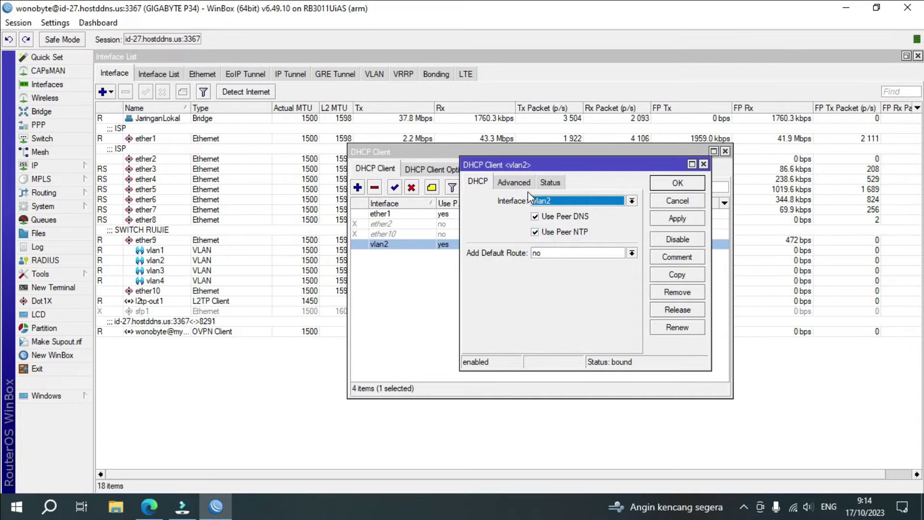
pyautogui.click(514, 183)
pyautogui.click(541, 186)
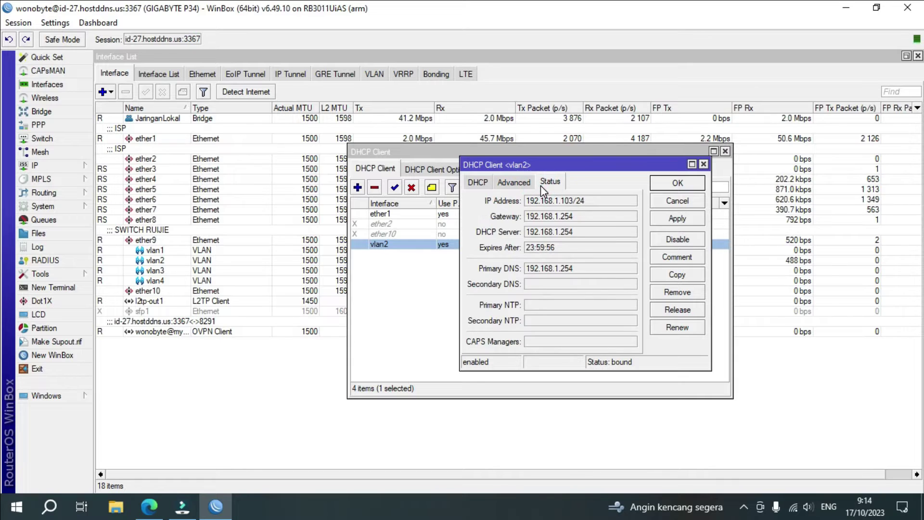
pyautogui.click(678, 201)
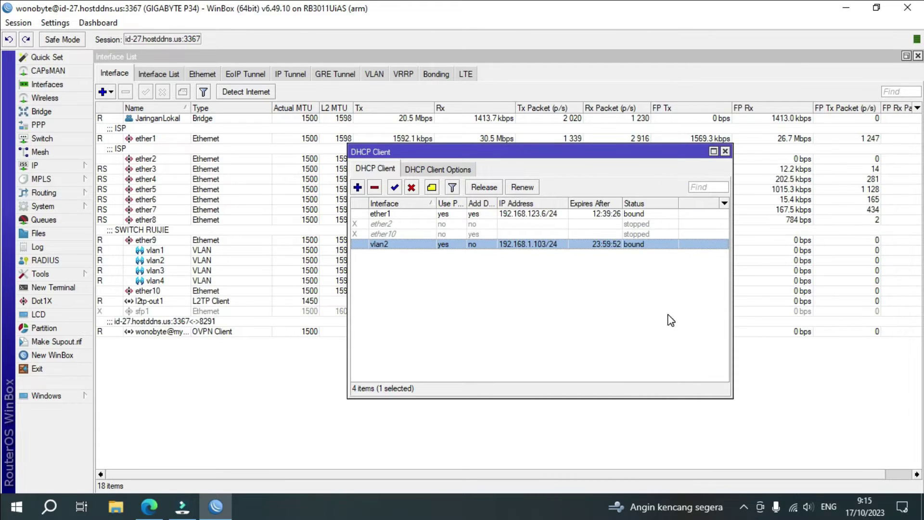